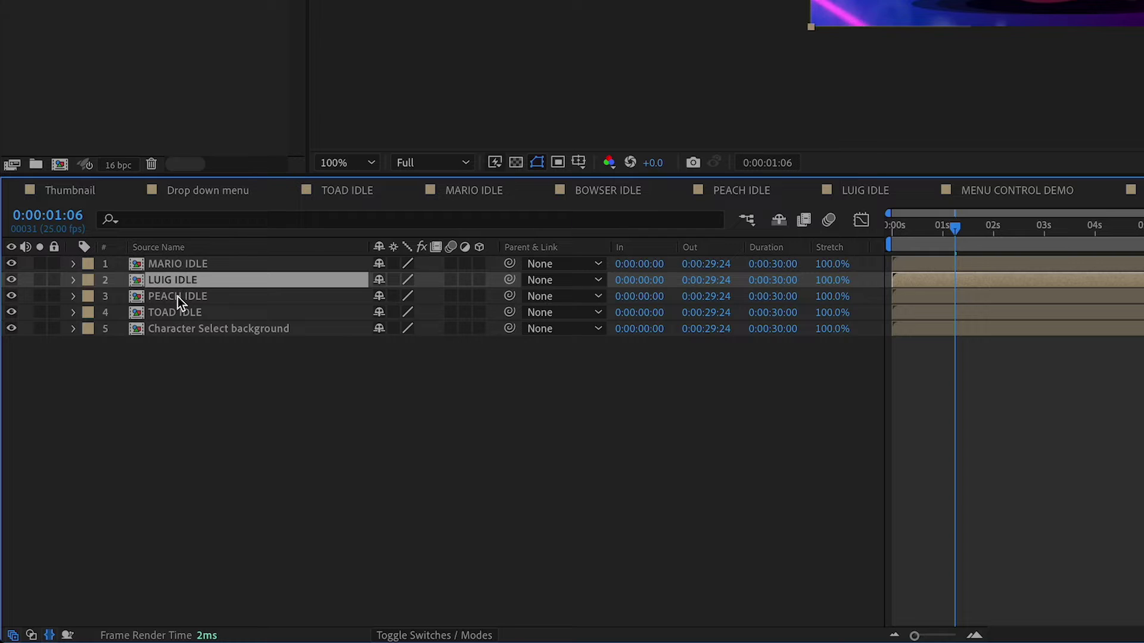
Step: Solo the Mario, Luigi, Peach and Toad idle layers one at a time and play back the Toad animation
left_click(174, 312)
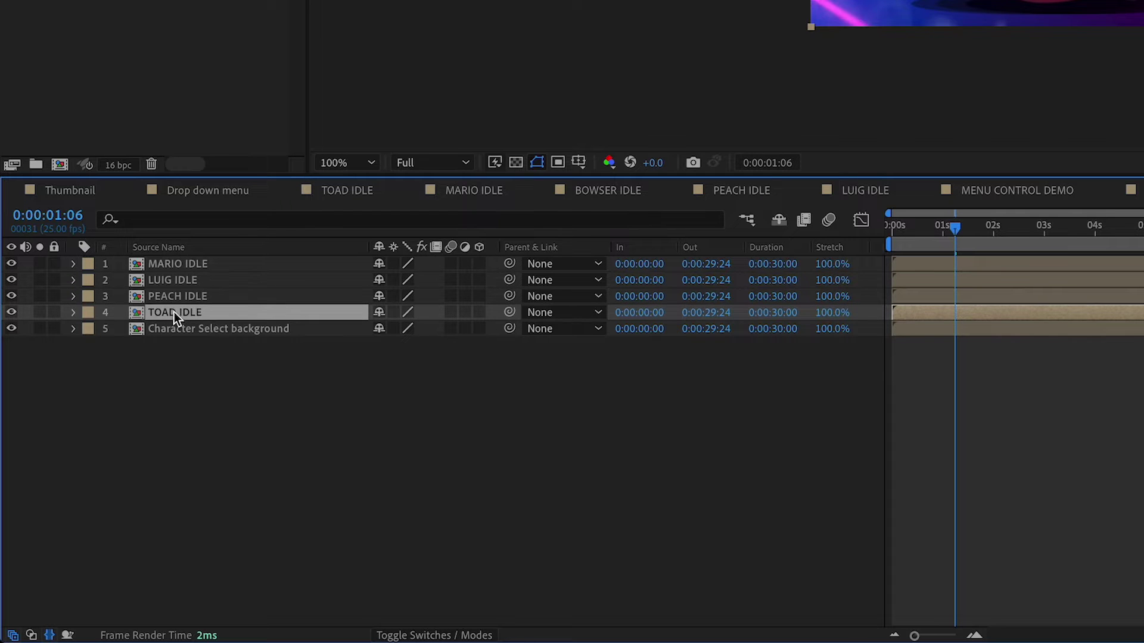
left_click(85, 396)
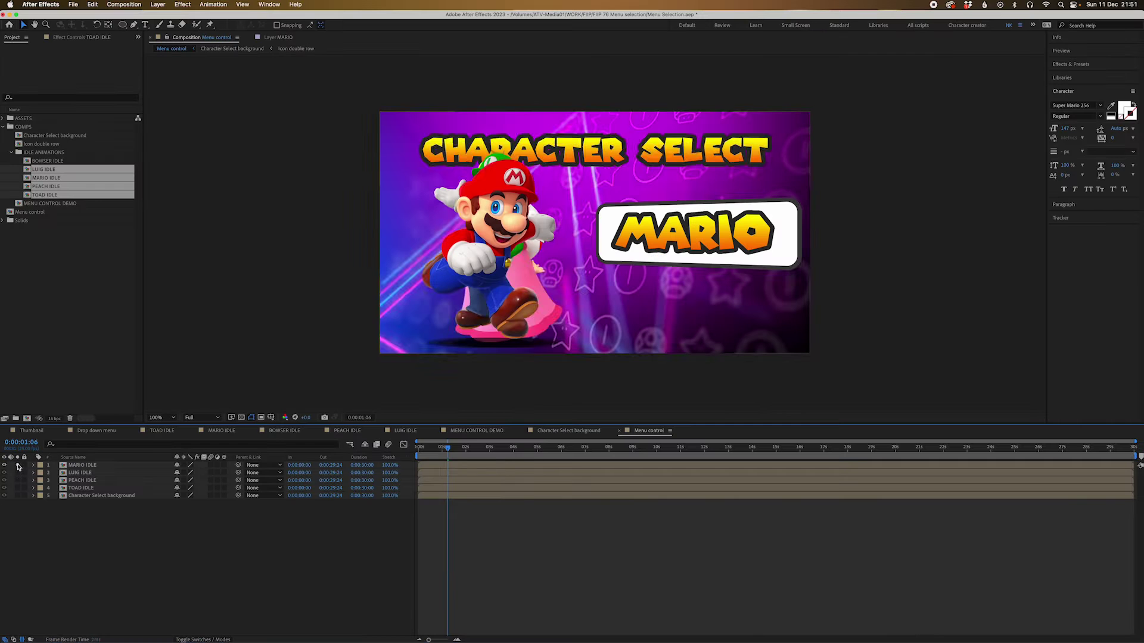
left_click(39, 263)
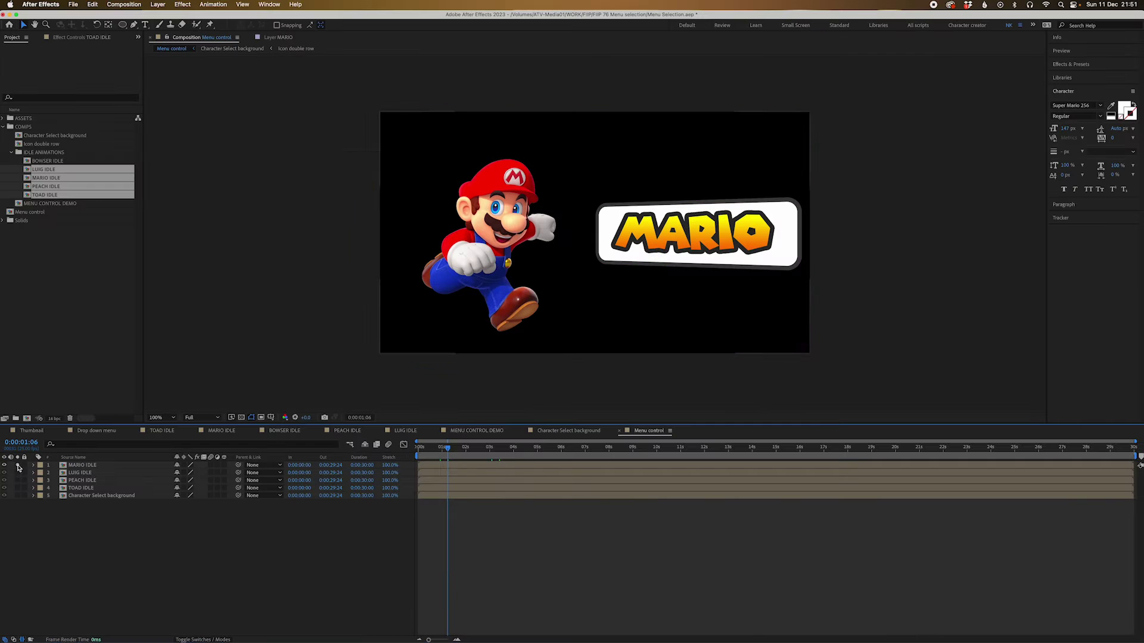
left_click(39, 280)
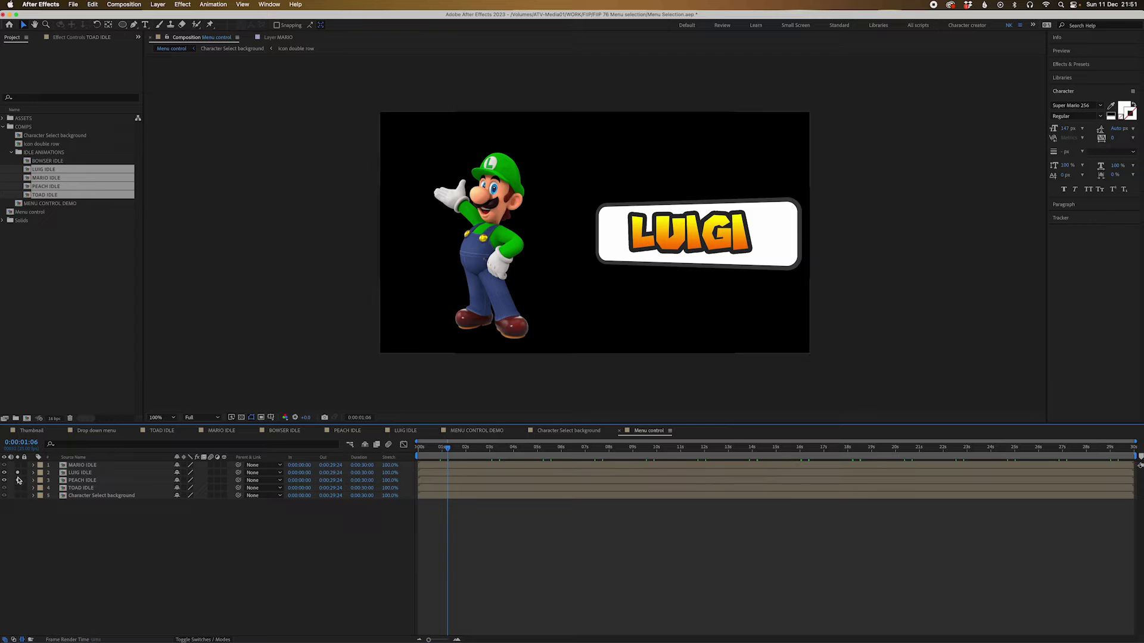
left_click(17, 480)
left_click(17, 473)
left_click(17, 488)
left_click(17, 480)
key("space")
key("space")
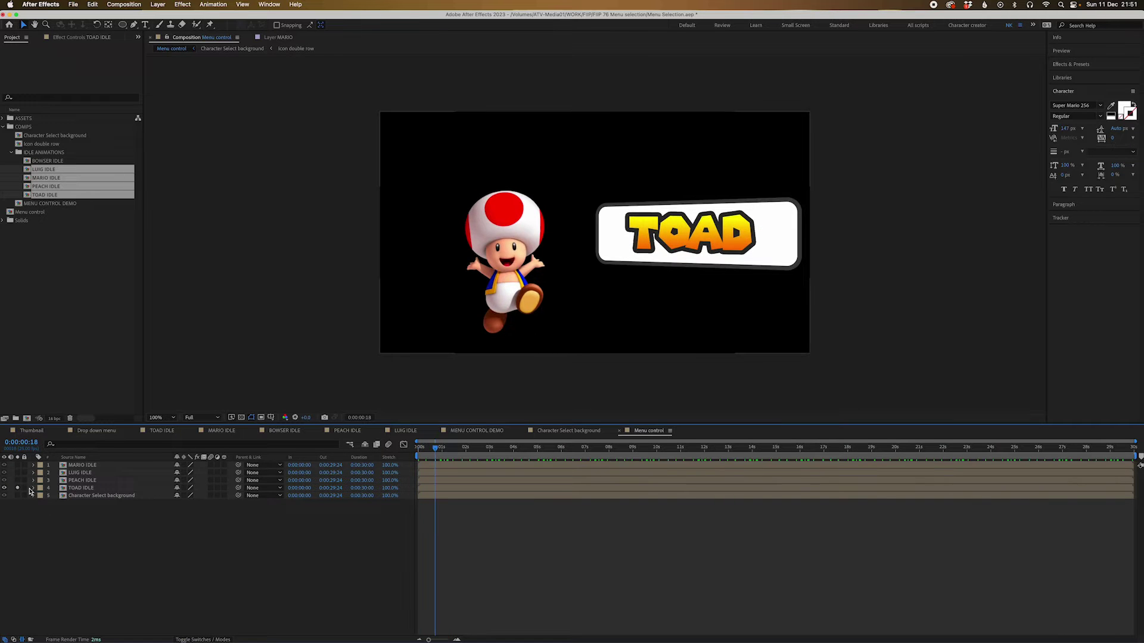
Step: View all four character idle layers soloed together, and clear their solos to bring the background back
left_click(17, 480)
left_click(17, 465)
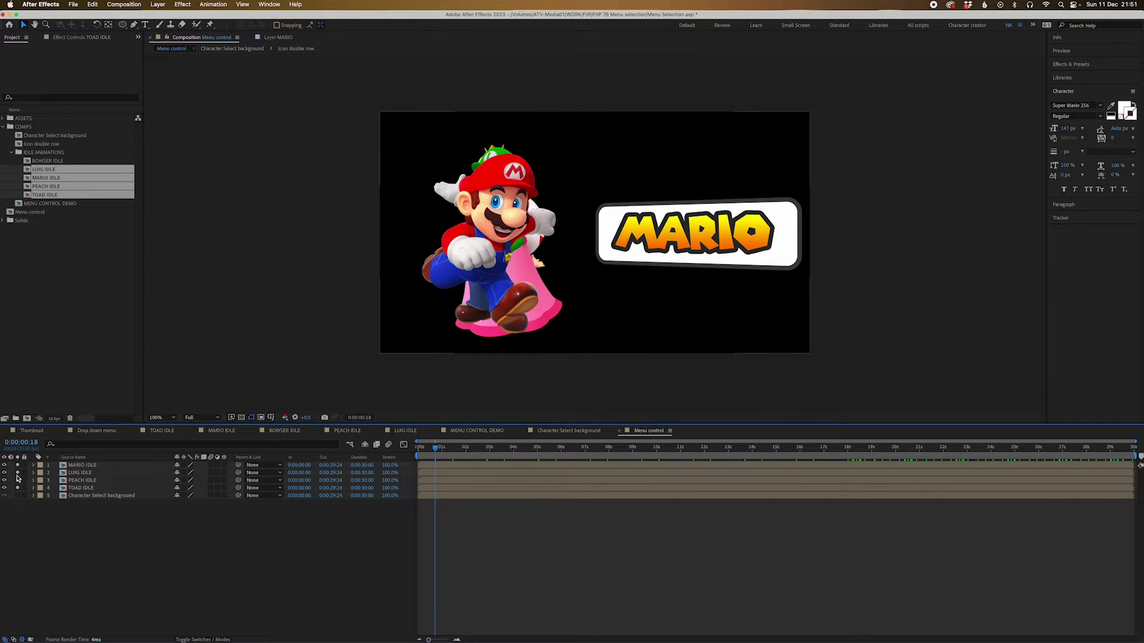
left_click(17, 480)
left_click(17, 466)
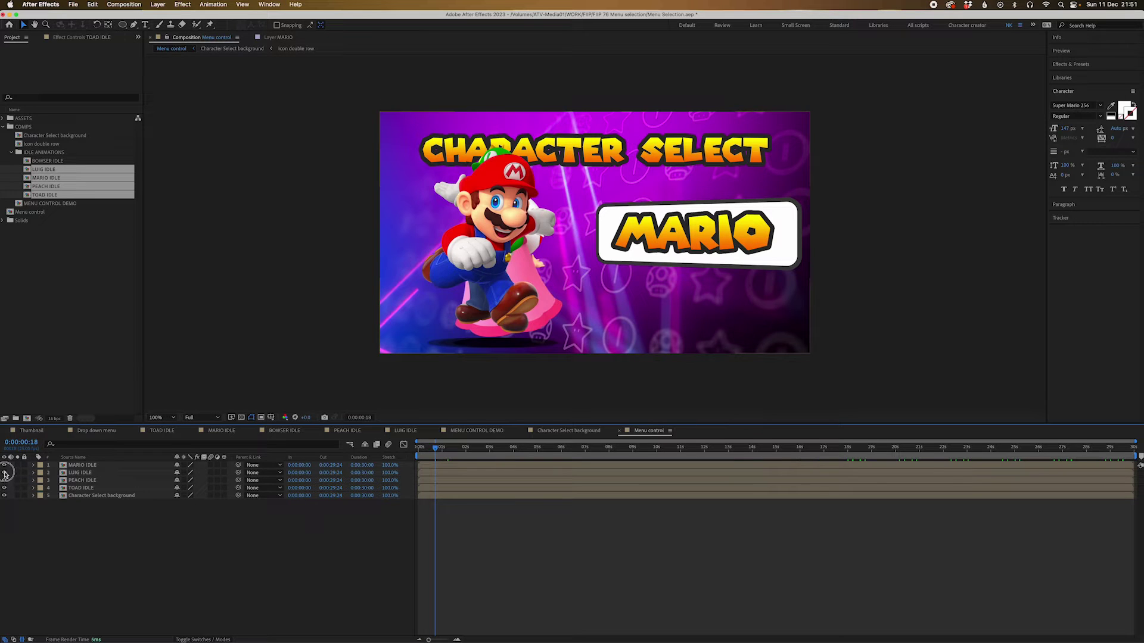
Step: Hide all layers below MARIO IDLE and add a null object to the composition
left_click_drag(4, 473, 4, 496)
right_click(452, 526)
mouse_move(463, 527)
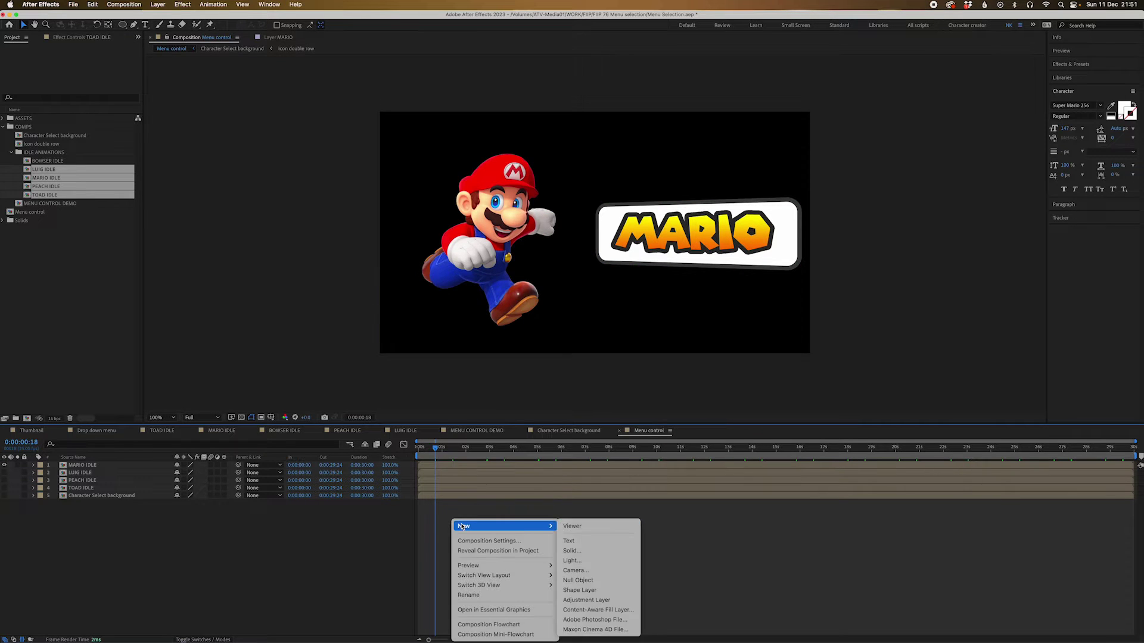
left_click(419, 528)
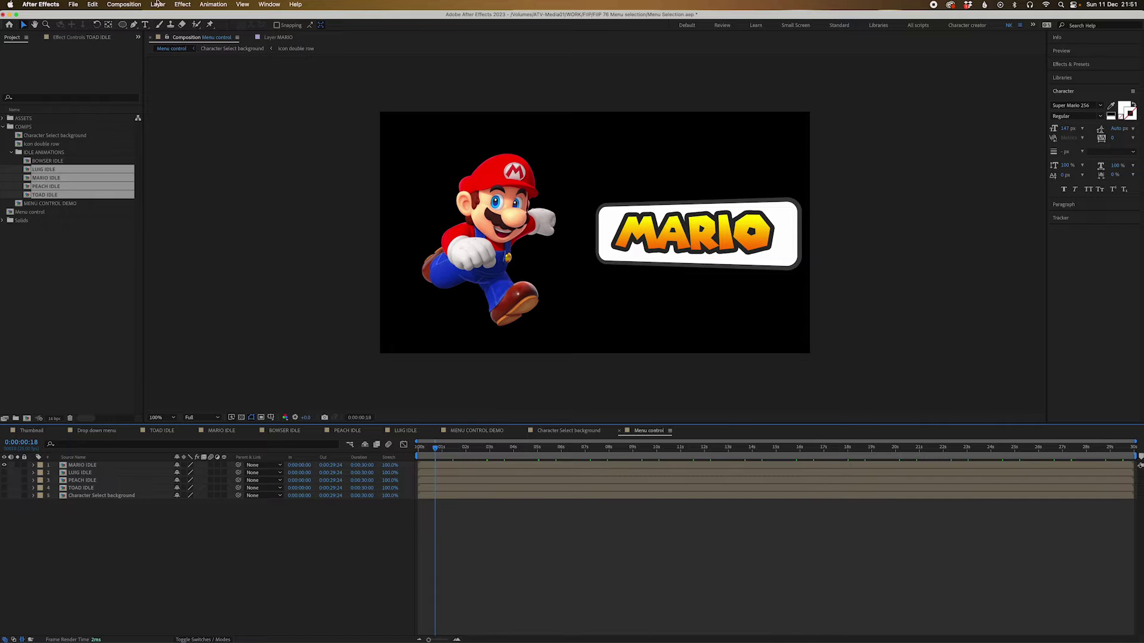
left_click(157, 5)
mouse_move(173, 18)
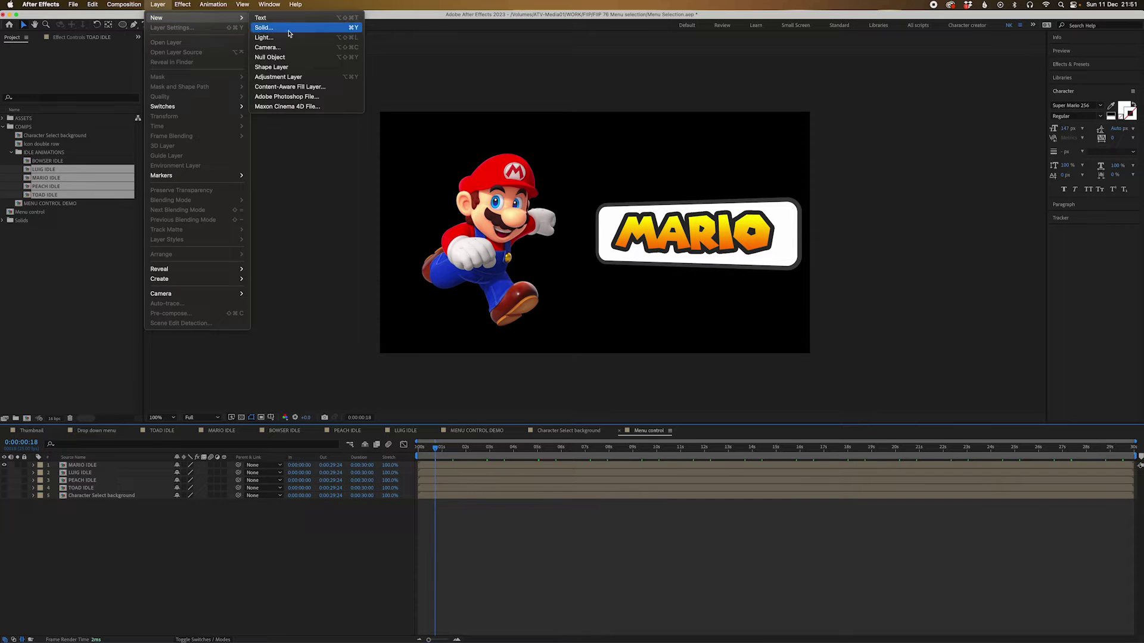
left_click(280, 57)
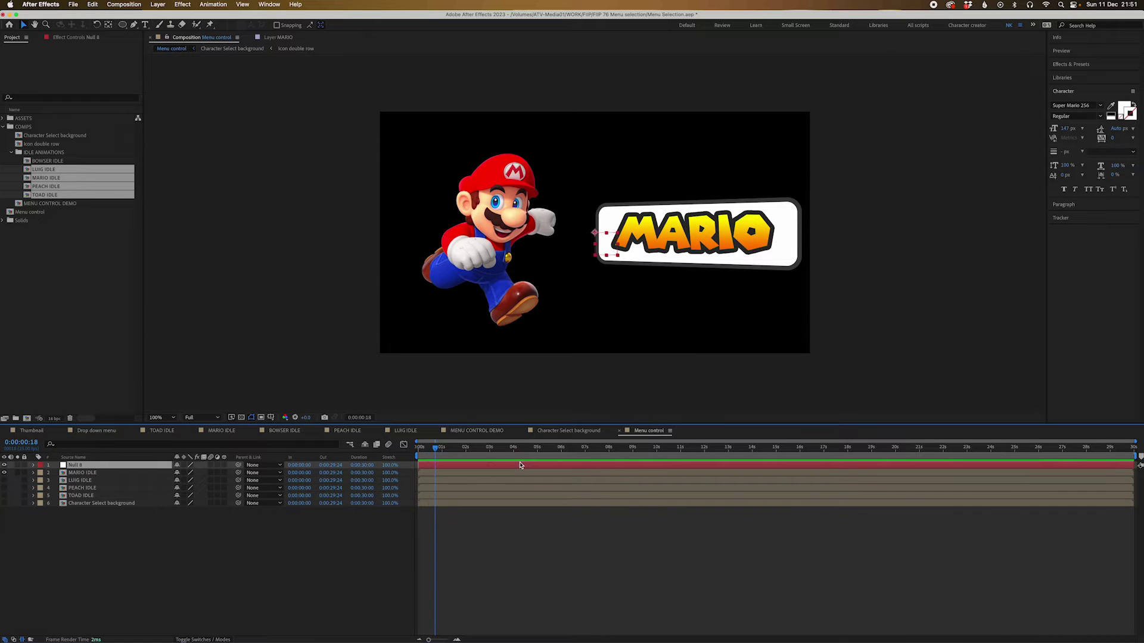
Step: Find the Dropdown Menu Control effect by searching for "menu" and apply it to the null layer
left_click(1070, 70)
left_click(1071, 78)
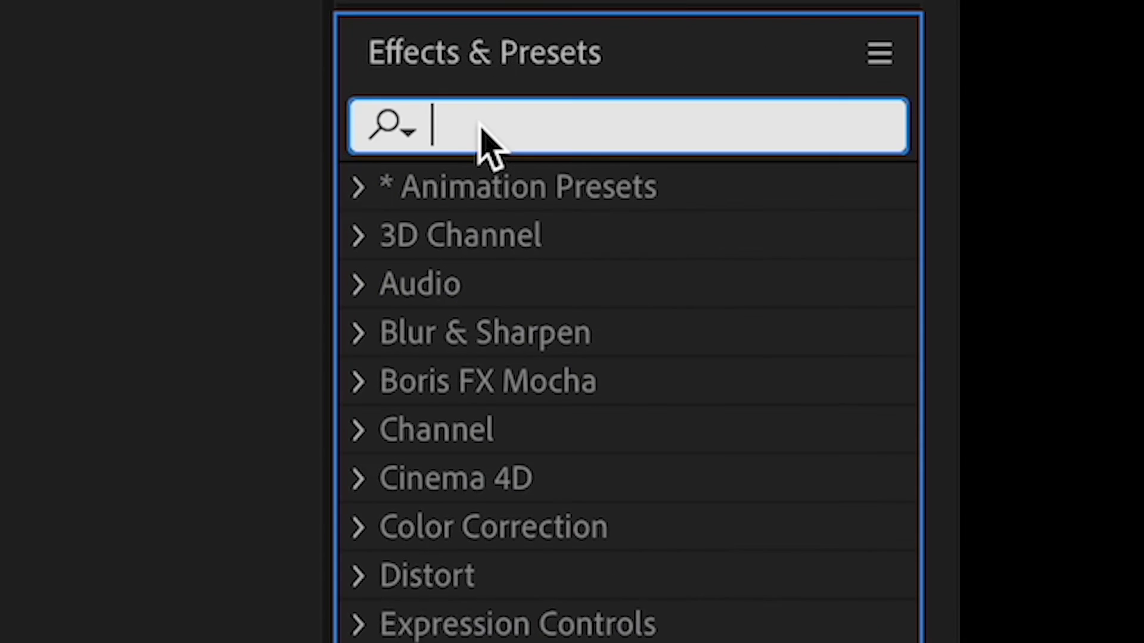
type("menu")
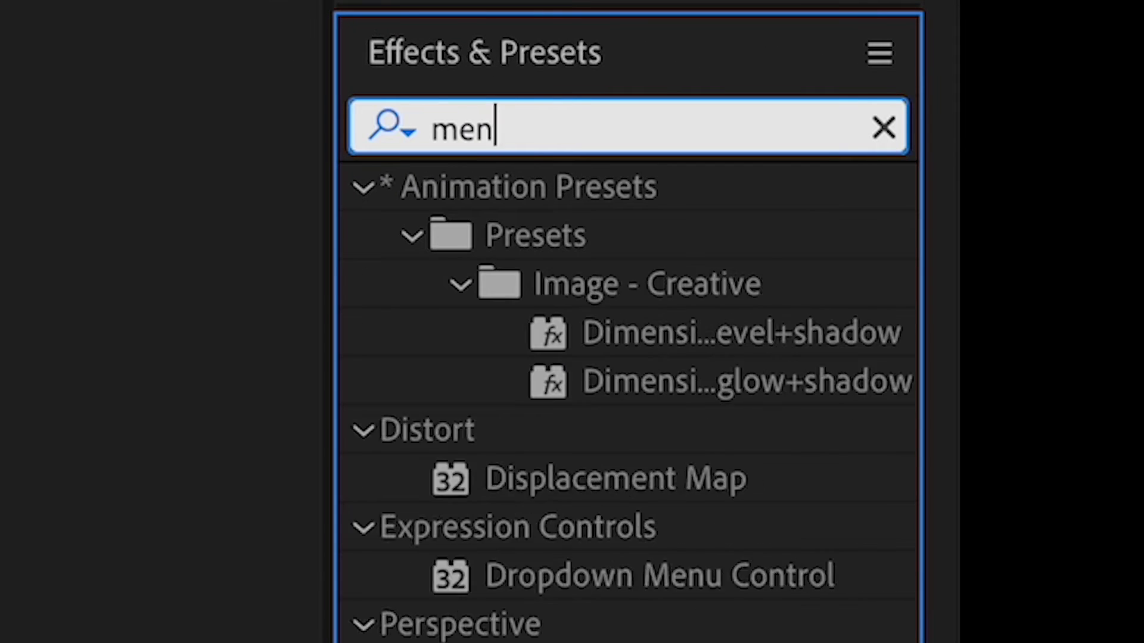
left_click_drag(518, 248, 459, 464)
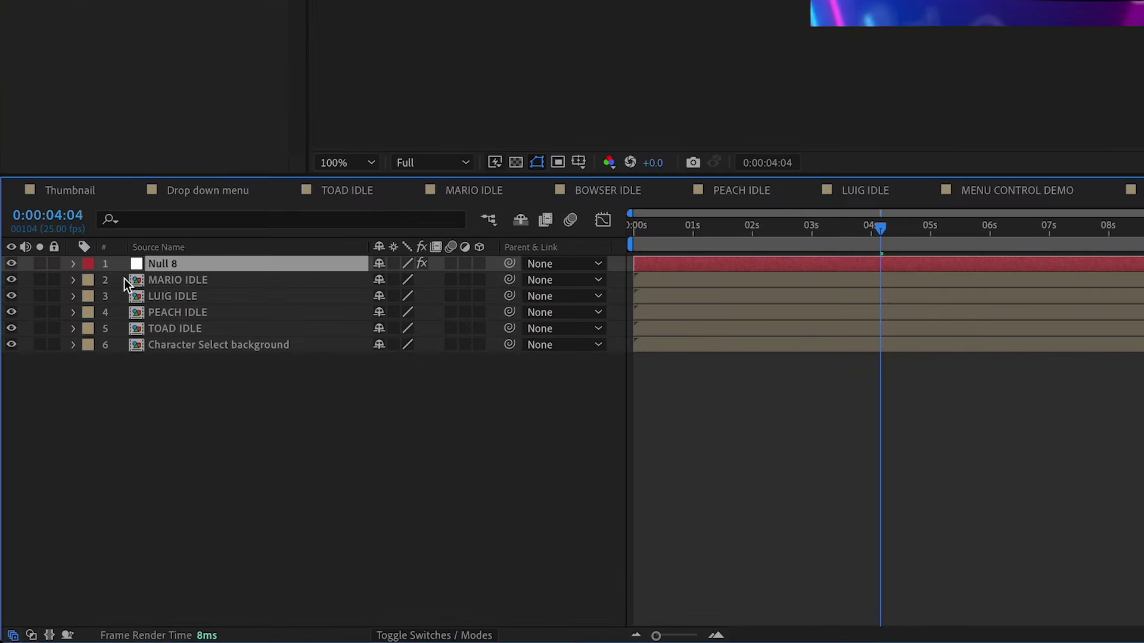
Step: Expand the null layer's Dropdown Menu Control effect in the timeline down to its Menu property
left_click(73, 265)
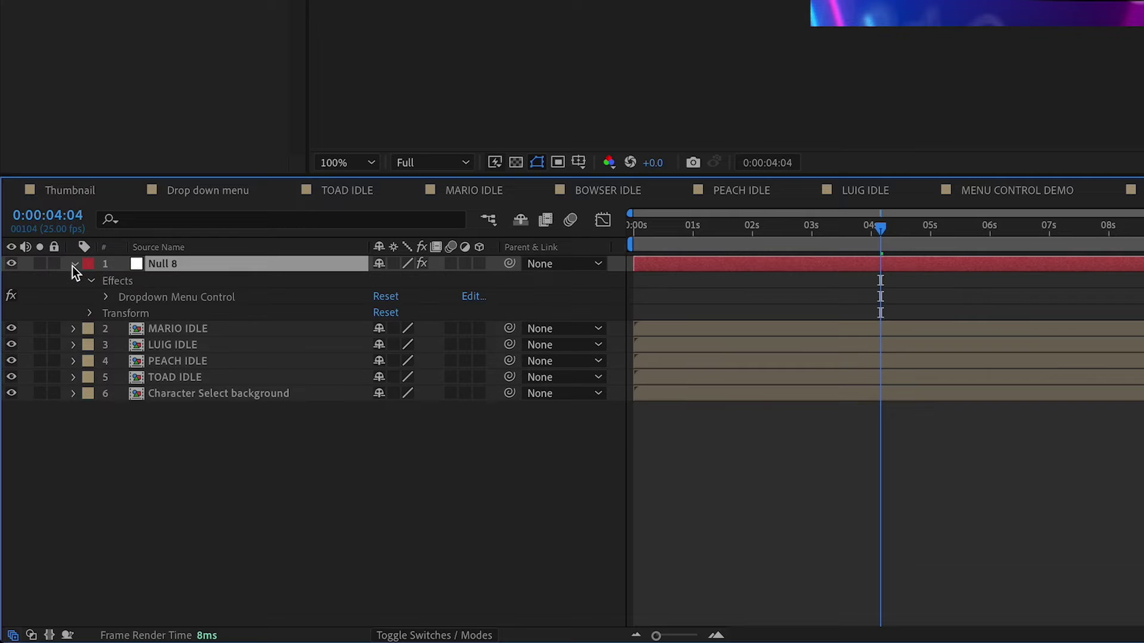
left_click(174, 297)
left_click(105, 296)
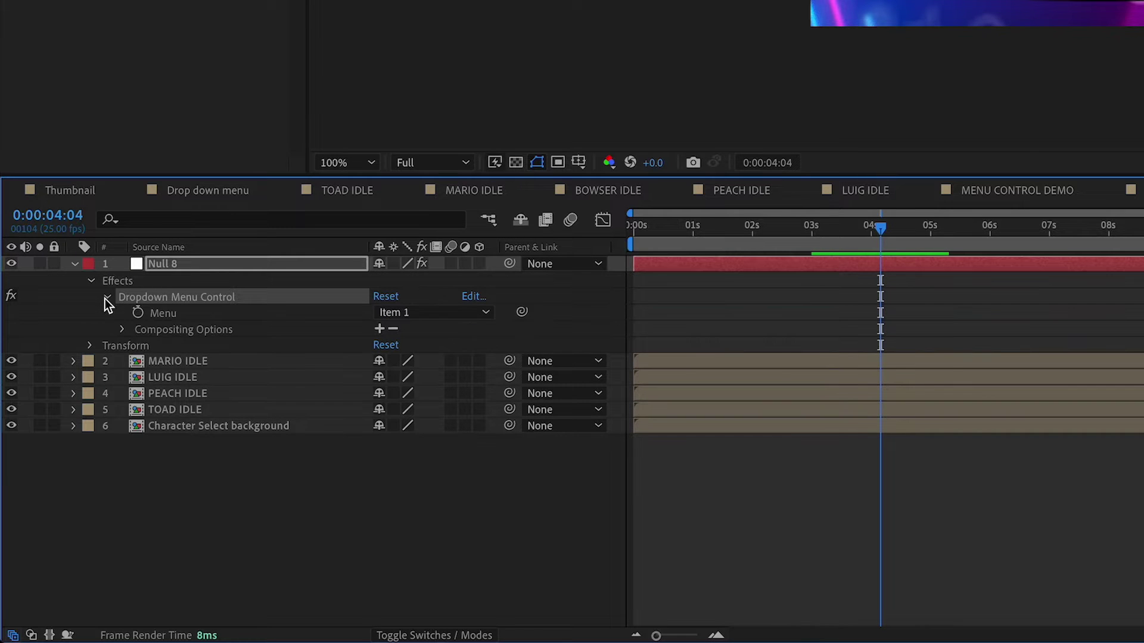
left_click(198, 313)
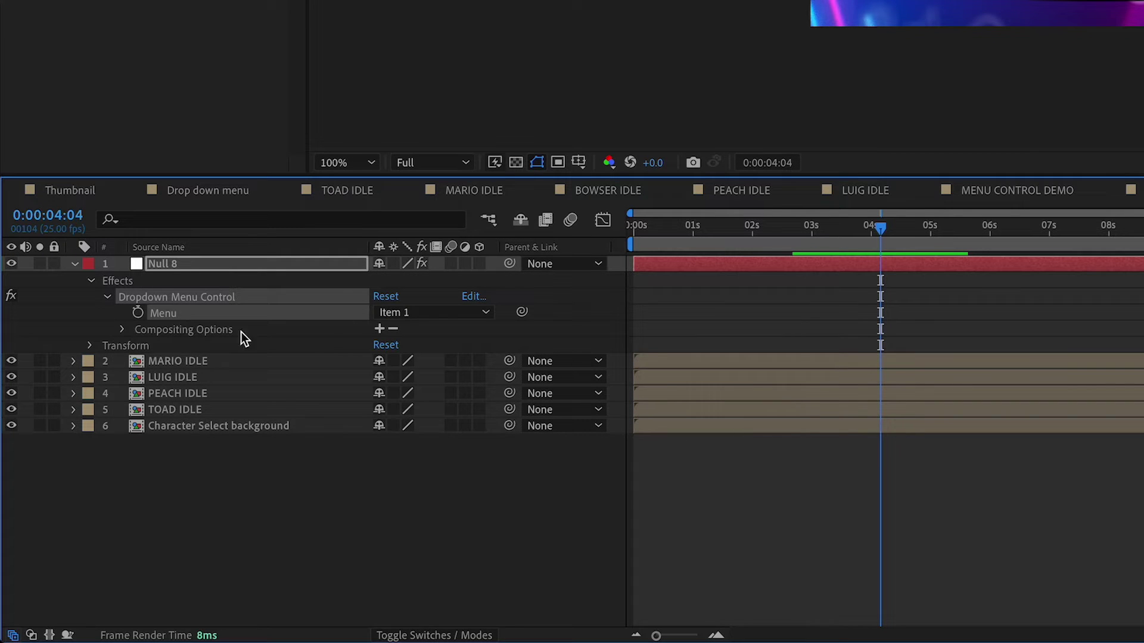
Step: Edit the Dropdown Menu Control's item list, renaming the first item Mario and the second item Luigi
left_click(474, 299)
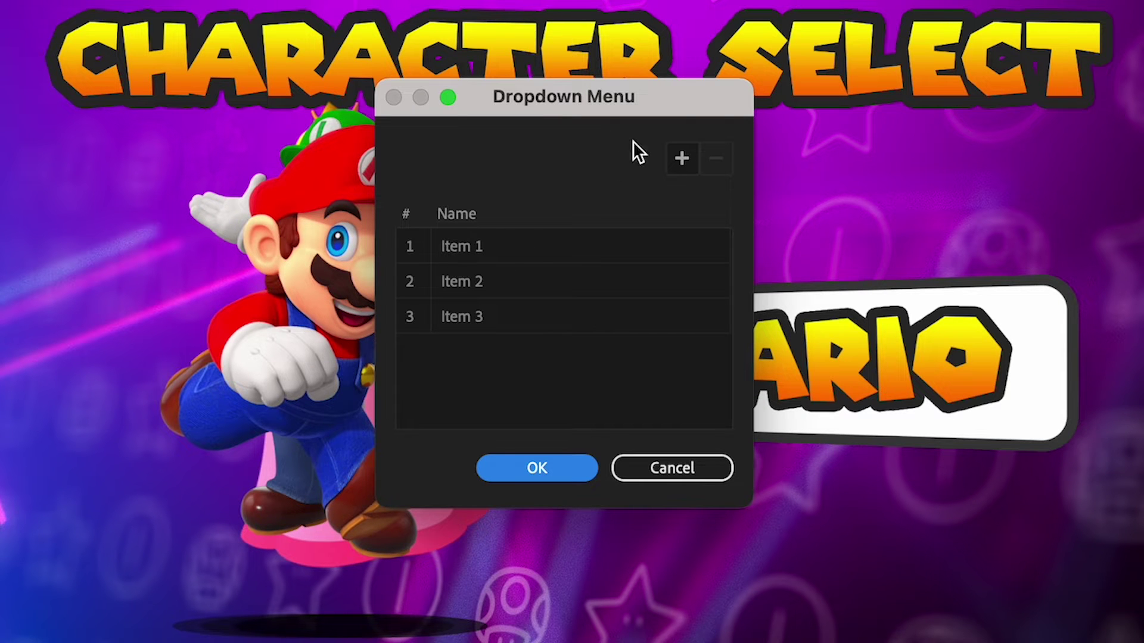
double_click(508, 247)
type("Mario")
double_click(571, 284)
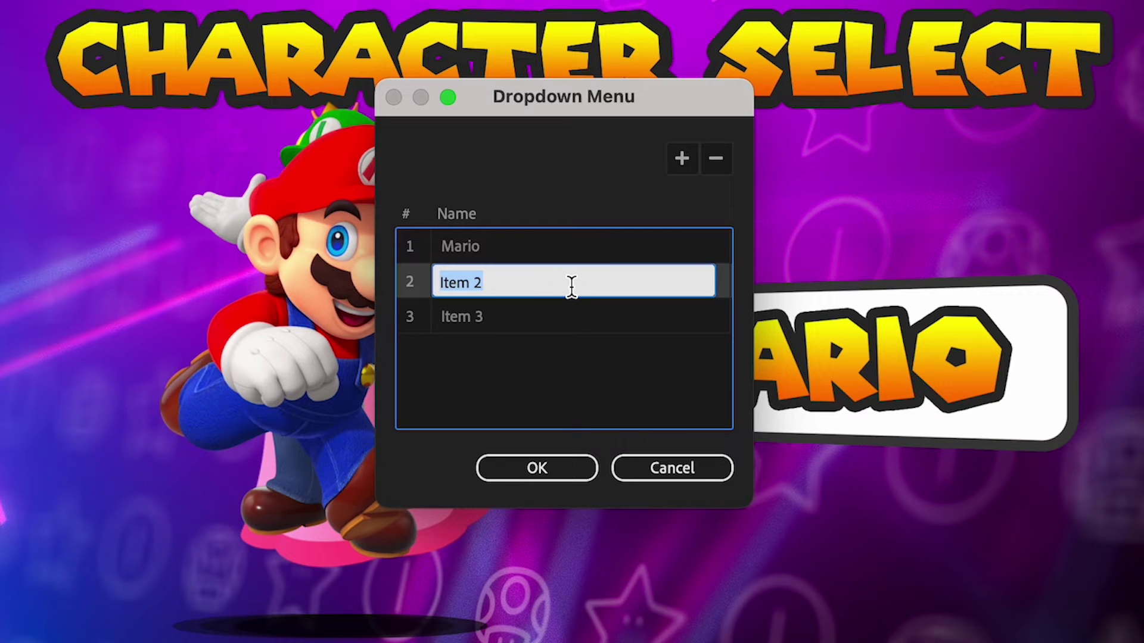
type("Luiio")
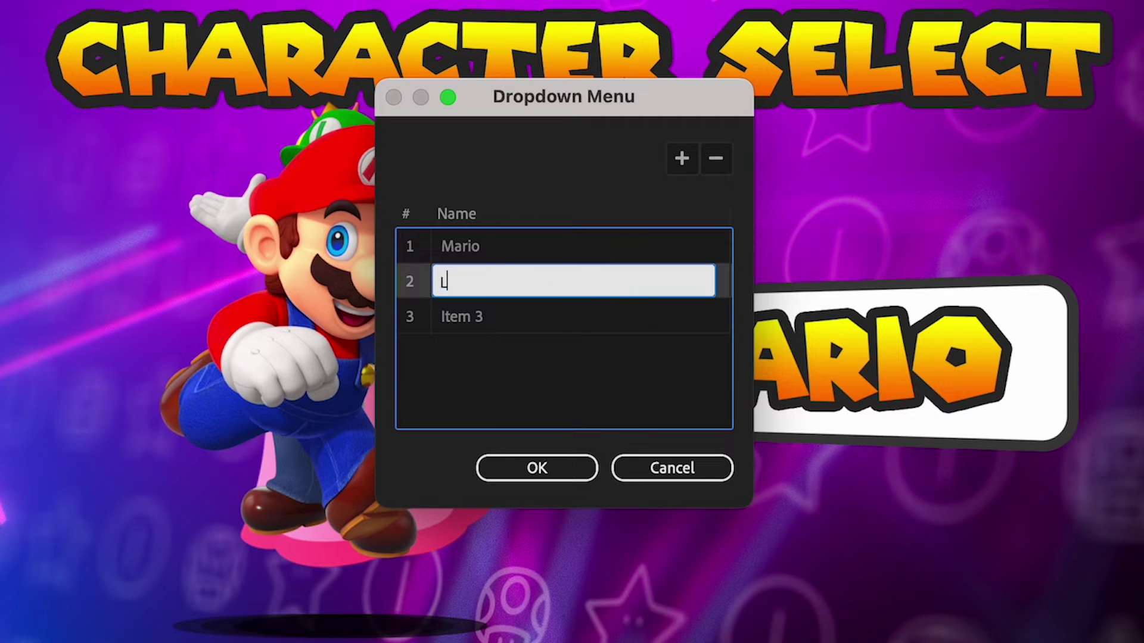
key("BackSpace")
key("BackSpace")
type("h")
key("BackSpace")
type("gi")
Step: Rename the third dropdown item Peach, add a fourth item named Toad, and check the saved item list
double_click(566, 321)
type("Peach")
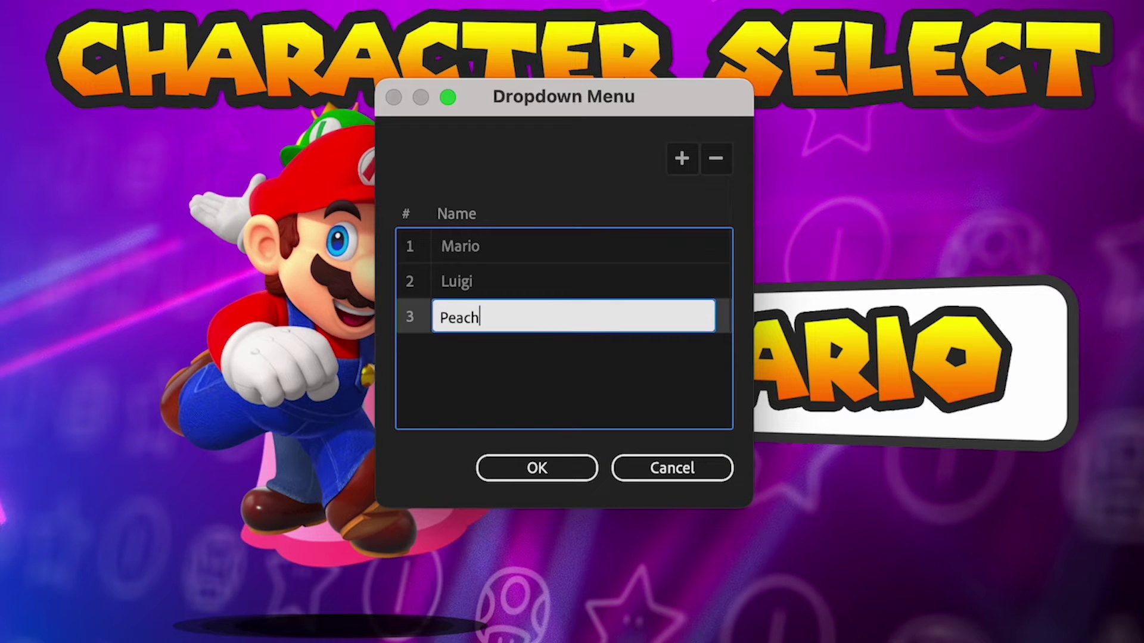
left_click(697, 161)
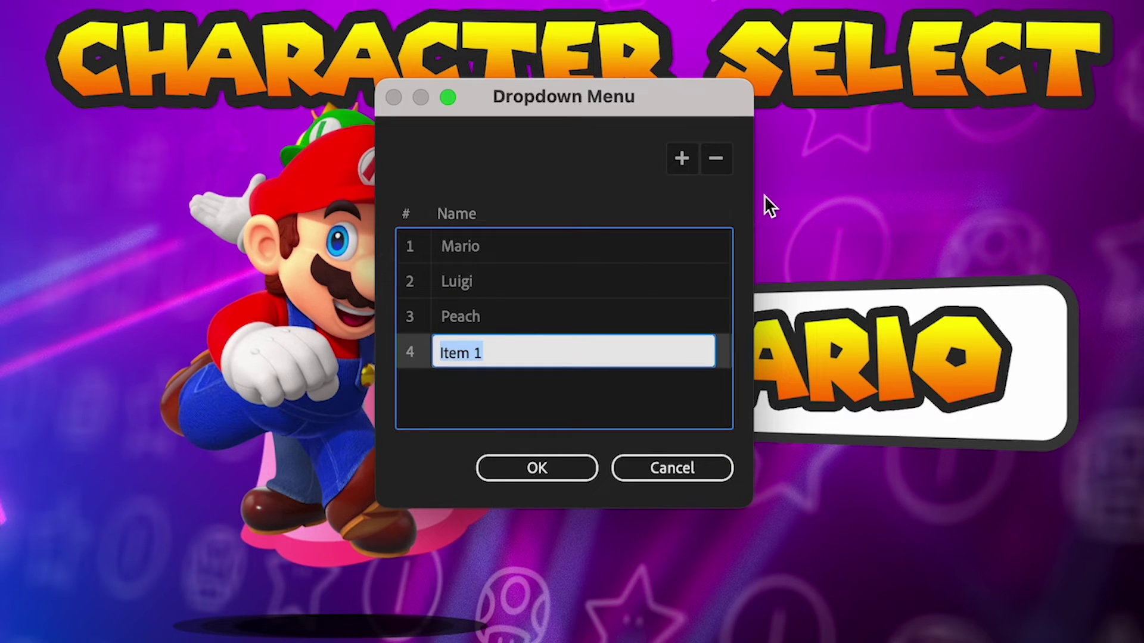
type("Toad")
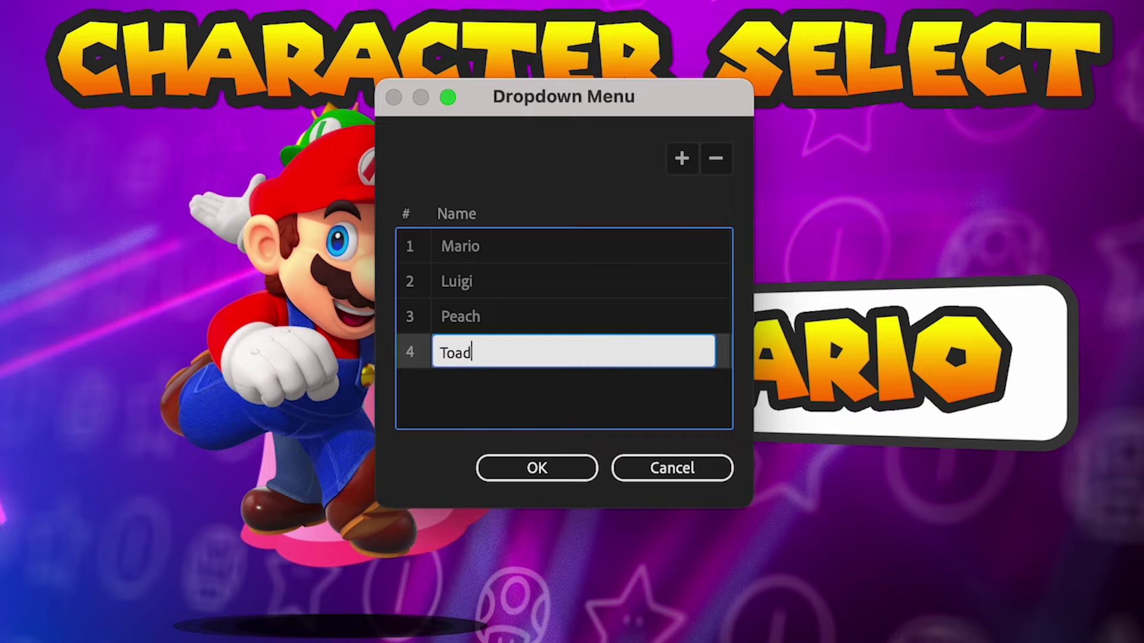
left_click(587, 467)
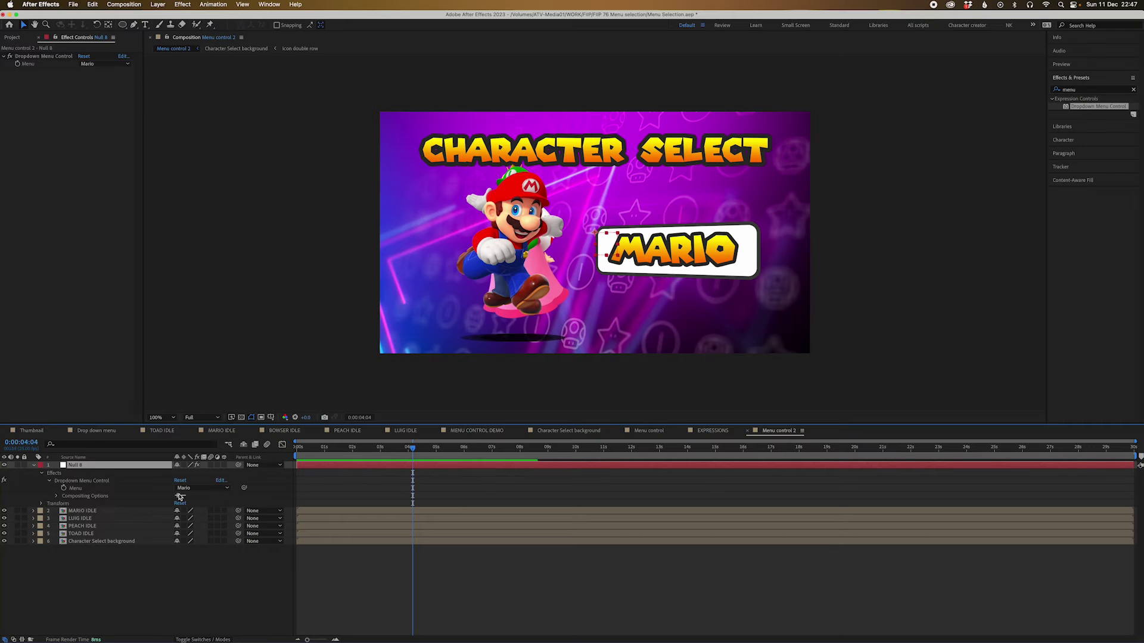
left_click(219, 481)
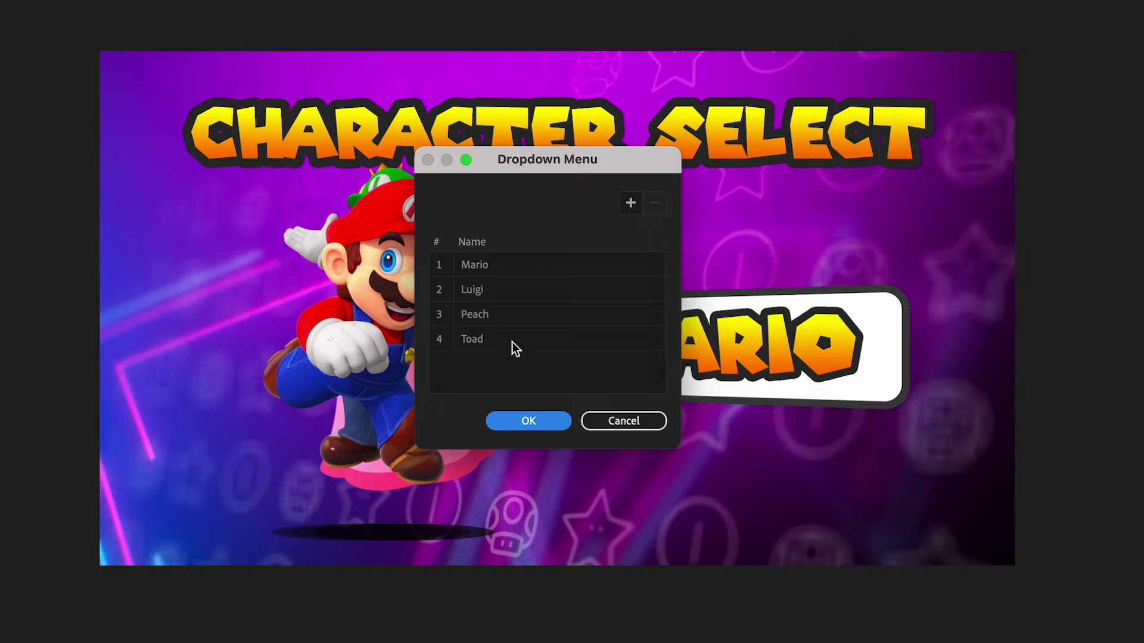
left_click(603, 420)
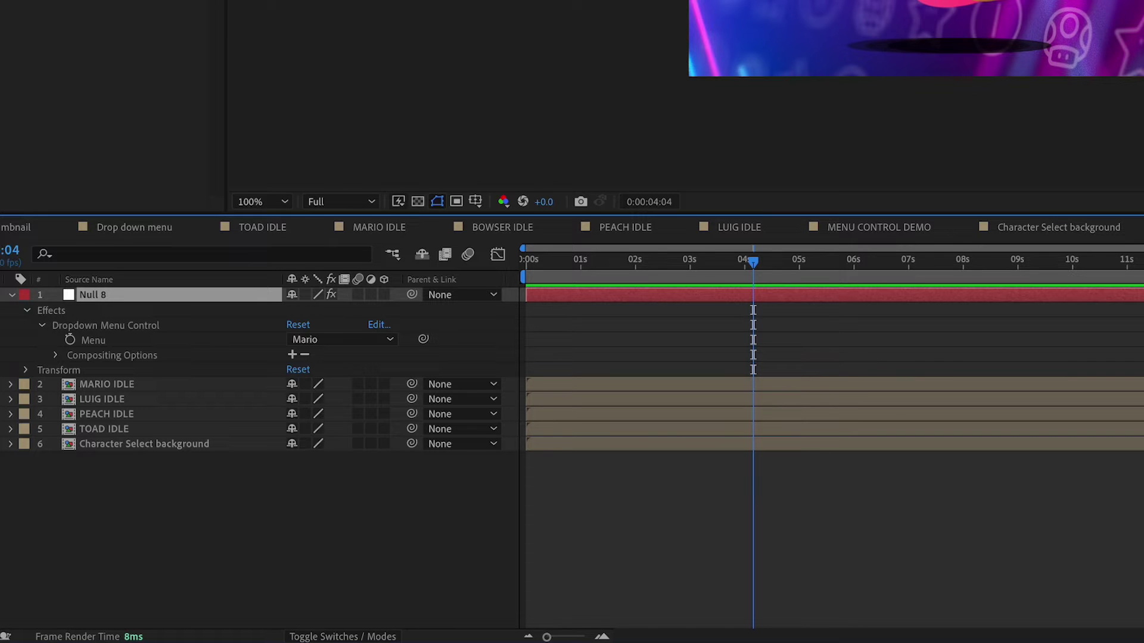
Step: Reveal the MARIO IDLE layer's Opacity property and add an expression to it
left_click(166, 562)
left_click(127, 388)
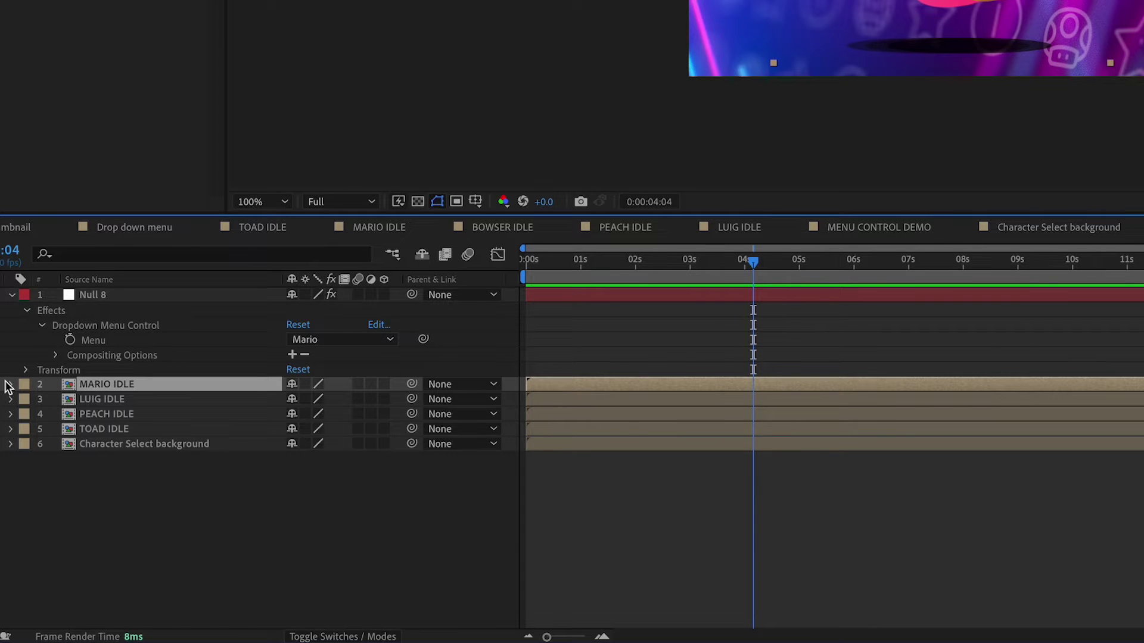
left_click(10, 384)
key("t")
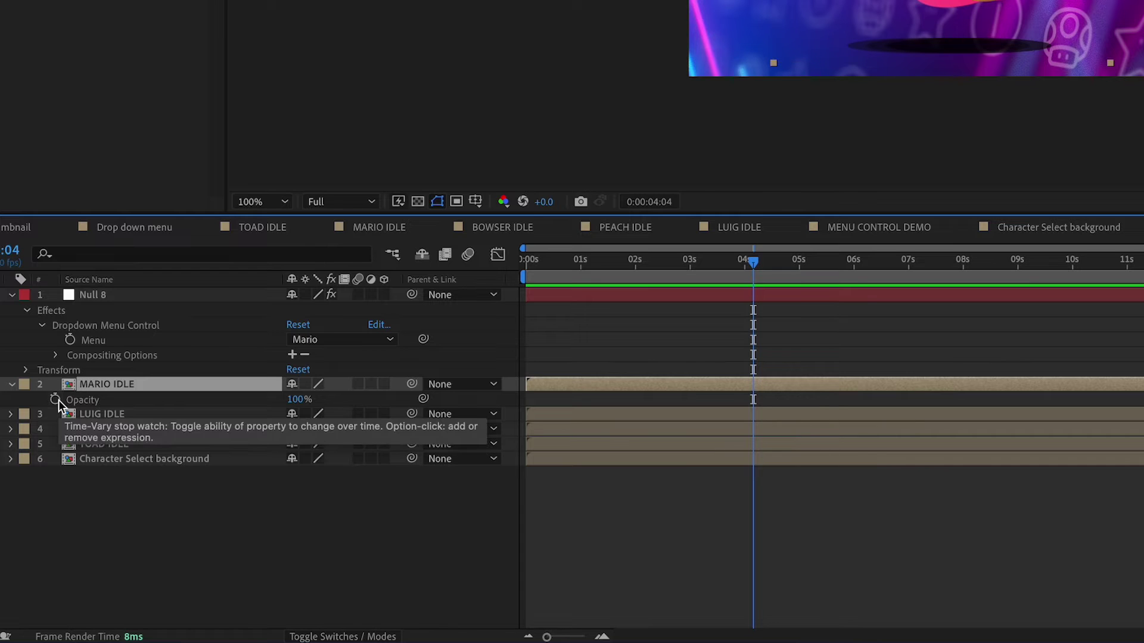
left_click(56, 401, "alt")
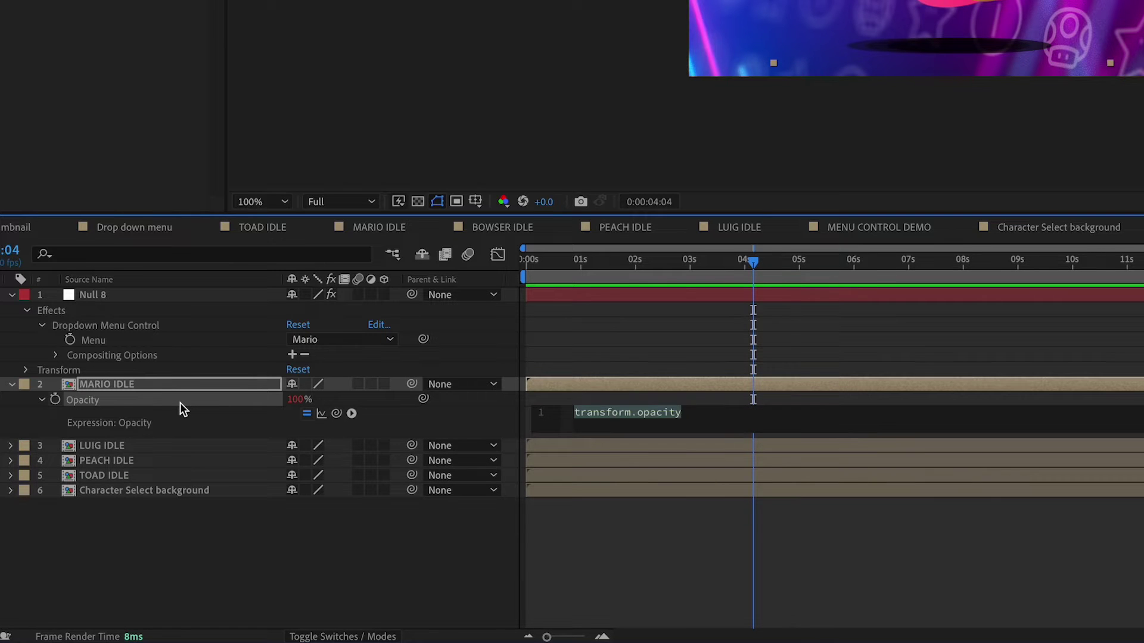
Step: In the opacity expression, define variable m as a link to the null's Dropdown Menu Control Menu property, ending the line with a semicolon
type("m=")
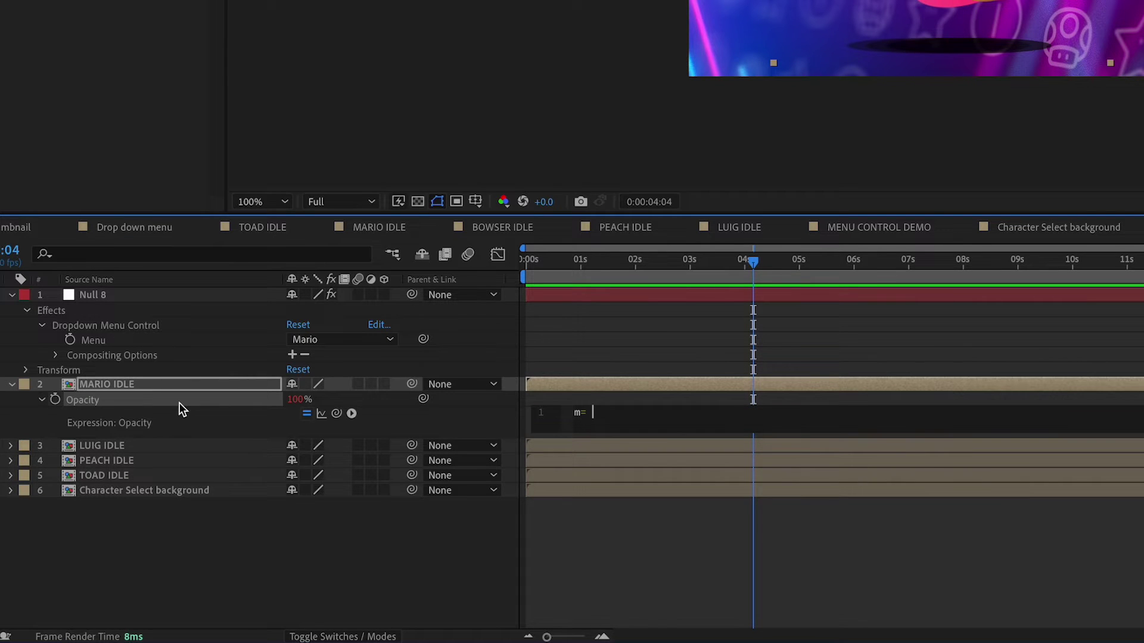
left_click_drag(336, 414, 105, 349)
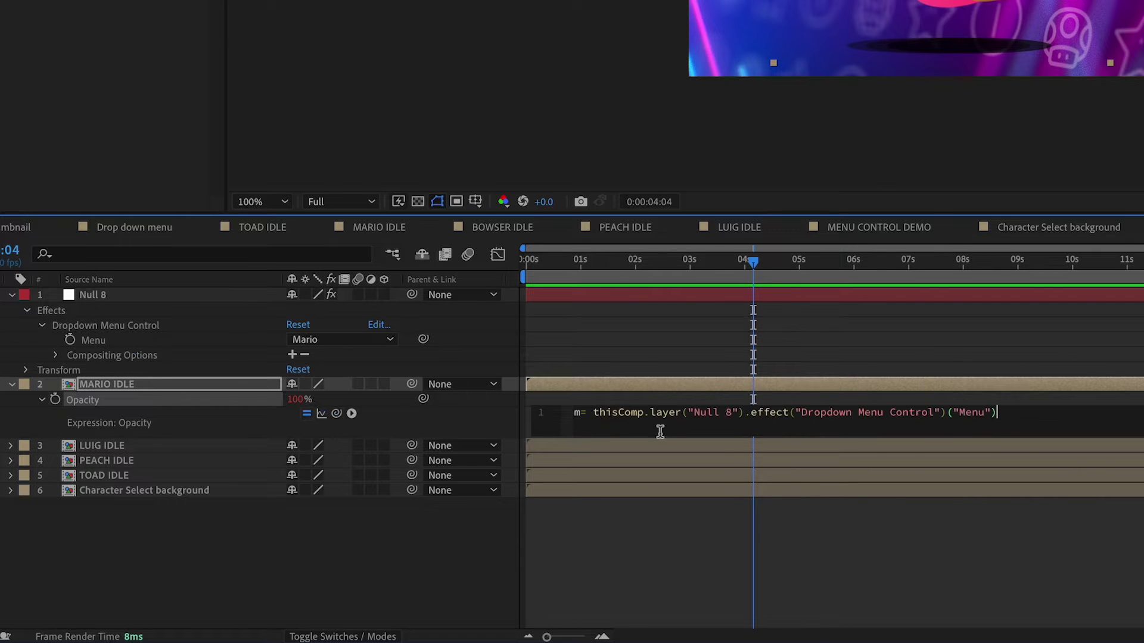
left_click(580, 414)
left_click(1034, 413)
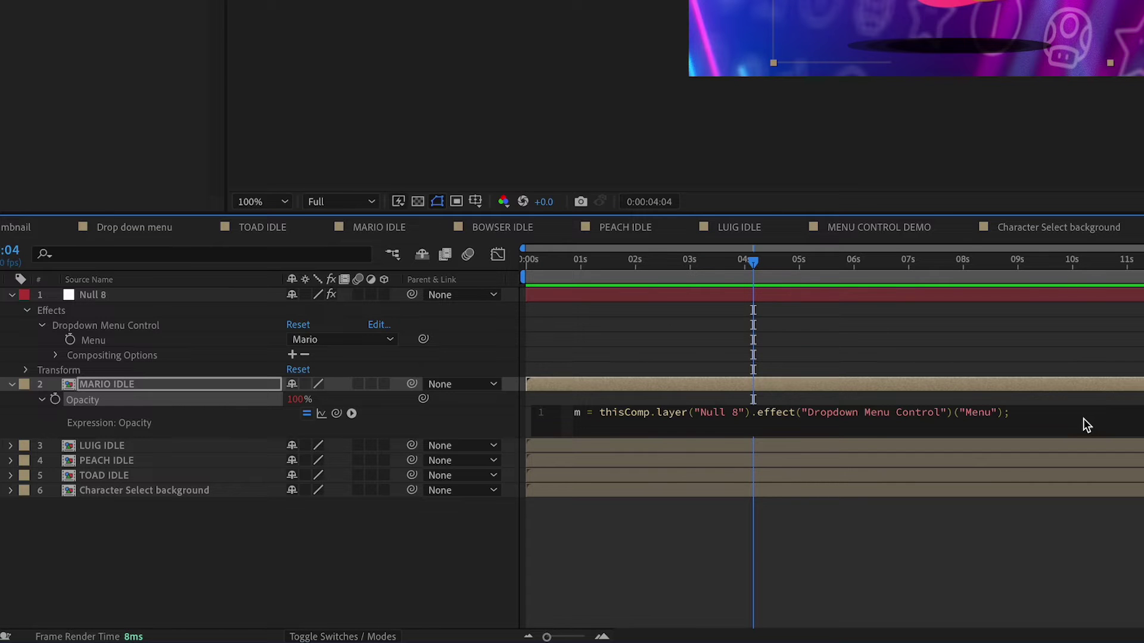
Step: Add a second line, "i = index;", to the MARIO IDLE opacity expression
key("Return")
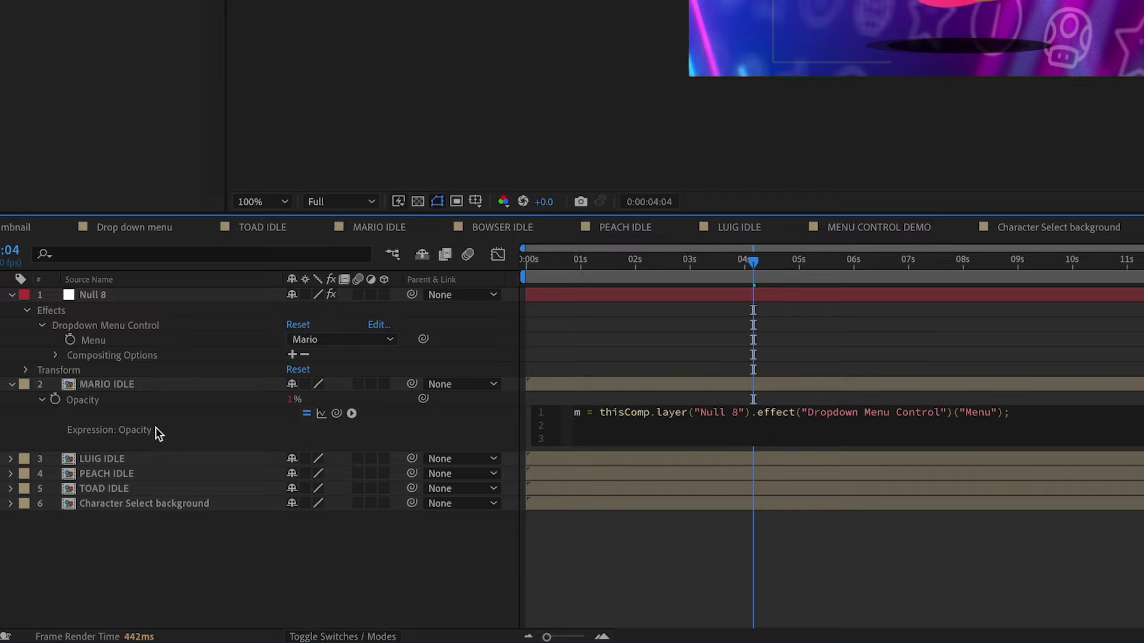
type("i = 1")
key("BackSpace")
type("index")
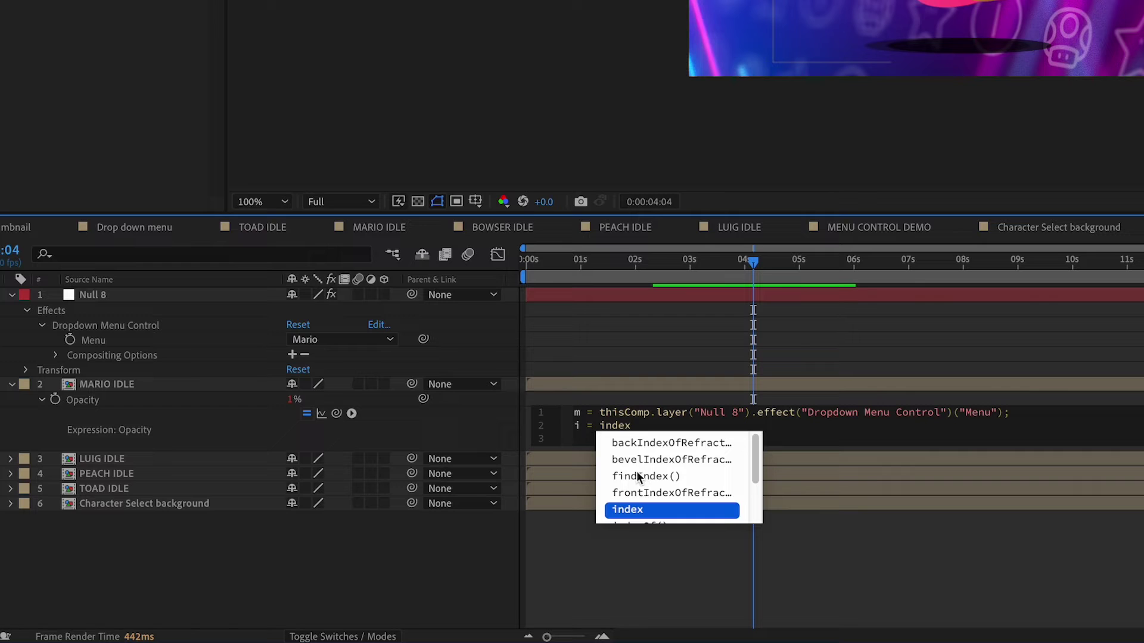
type(";")
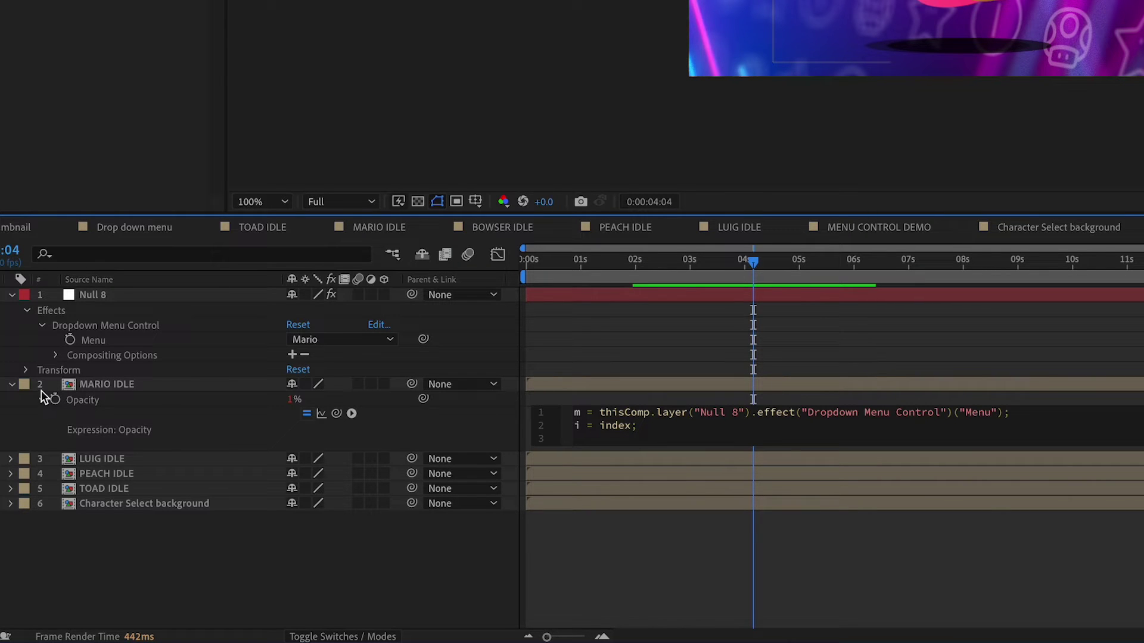
Step: Move the MARIO, LUIG, PEACH and TOAD IDLE layers above Null 8 and check their order in the layer stack
left_click(112, 383)
left_click(121, 489, "shift")
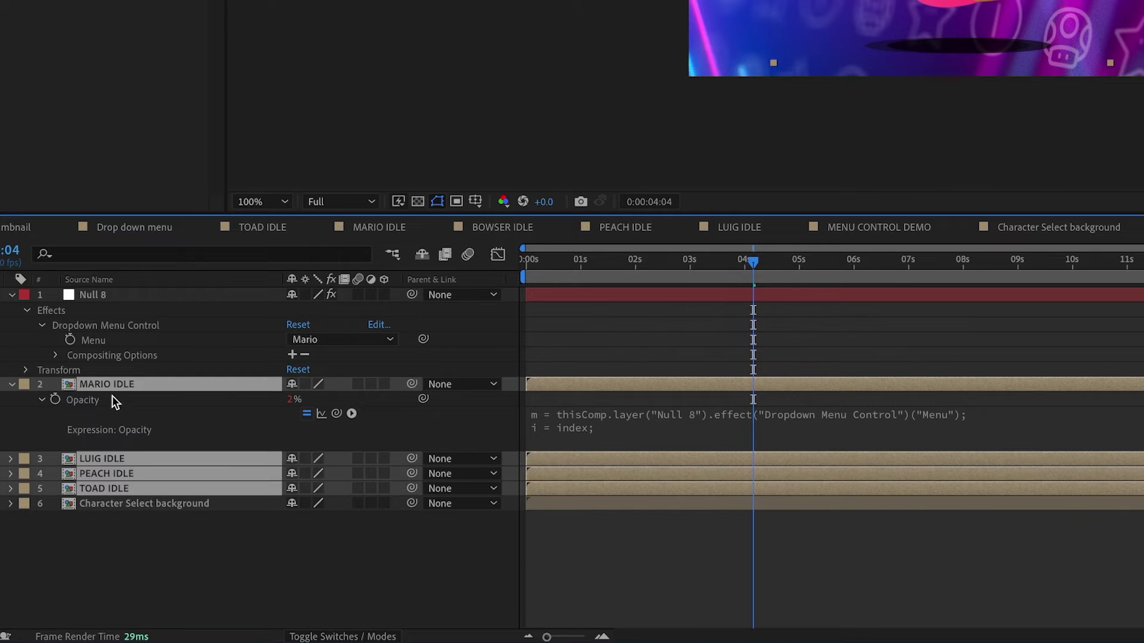
left_click_drag(114, 386, 114, 298)
left_click(184, 553)
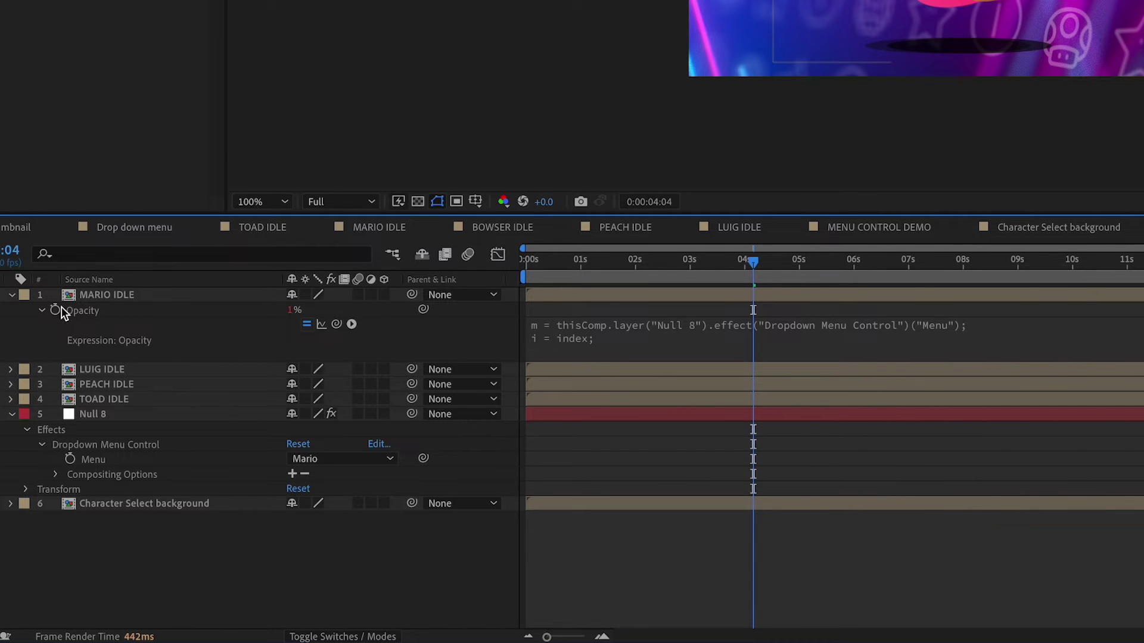
left_click(126, 370)
left_click(117, 383)
left_click(119, 398)
Step: Complete the MARIO IDLE opacity expression with the lines "if (m == i) 100;" and "else 0;"
left_click(631, 338)
left_click(632, 345)
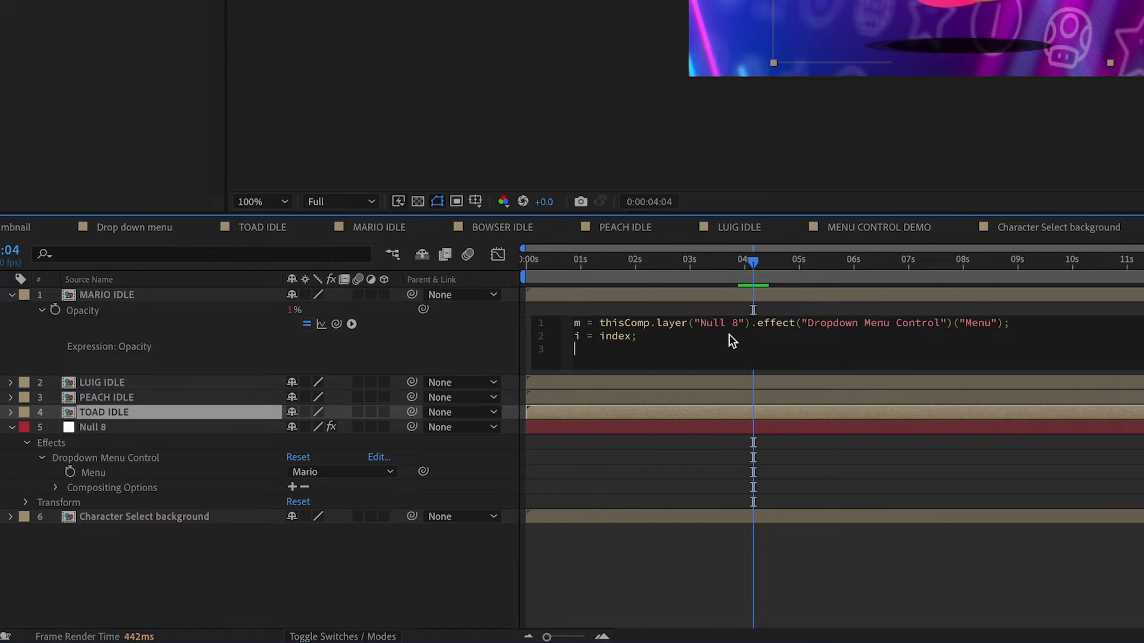
type("if (m == i) 100;")
key("Return")
type("els")
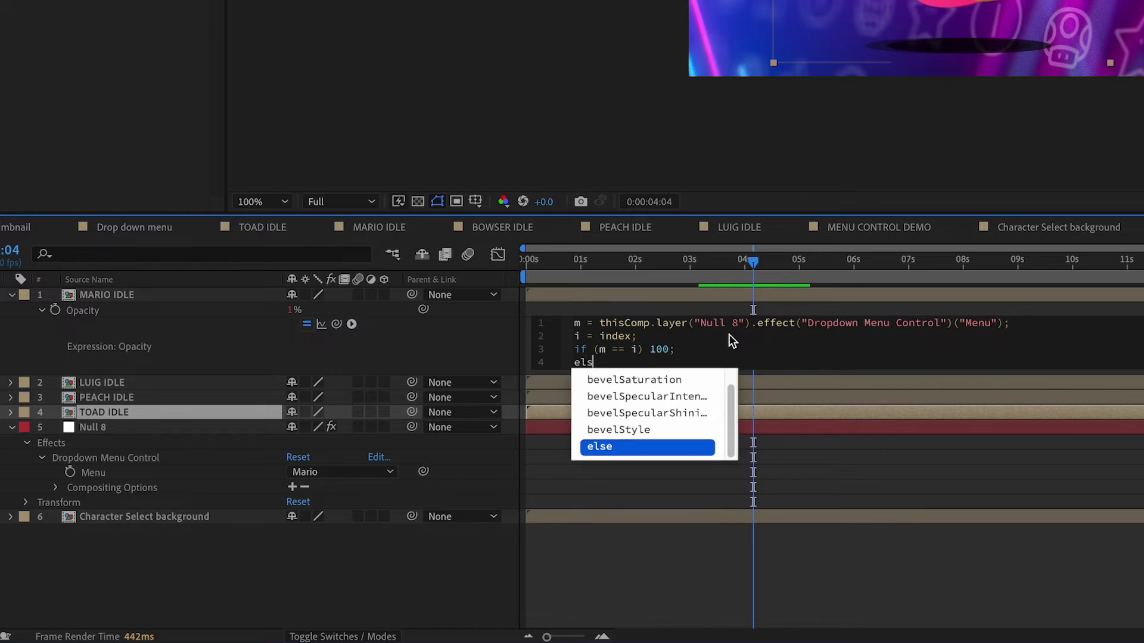
type("e 0;")
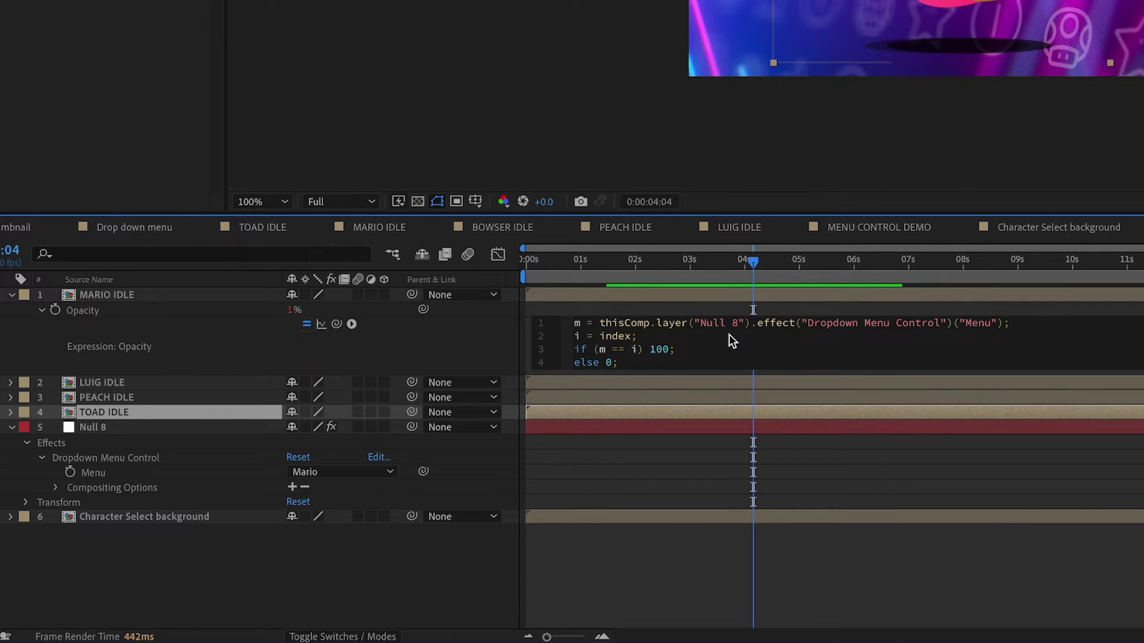
key("Return")
left_click(719, 556)
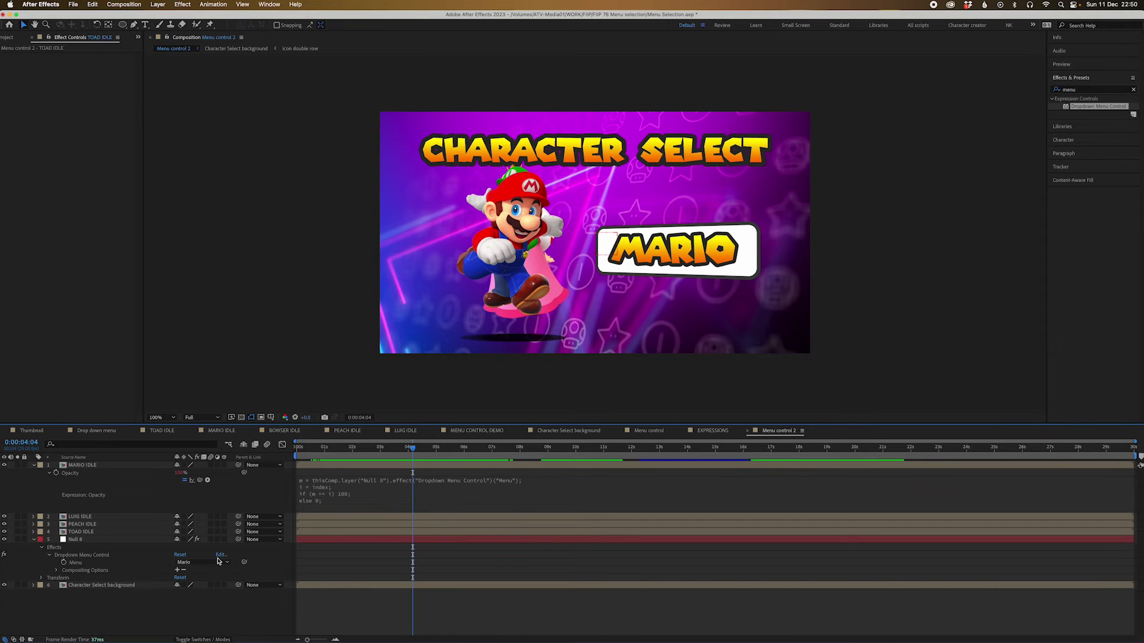
Step: Hide the LUIG, PEACH and TOAD IDLE layers and switch the dropdown control between items to test MARIO IDLE's opacity
left_click_drag(5, 532, 5, 517)
left_click(202, 567)
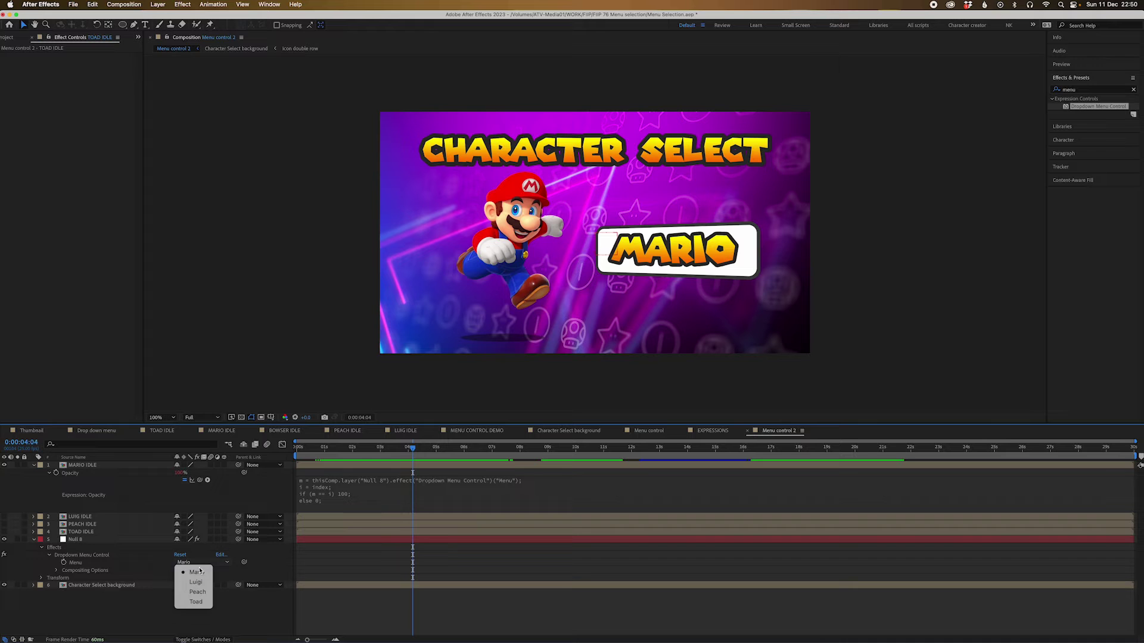
left_click(196, 572)
left_click(200, 564)
left_click(199, 593)
left_click(199, 564)
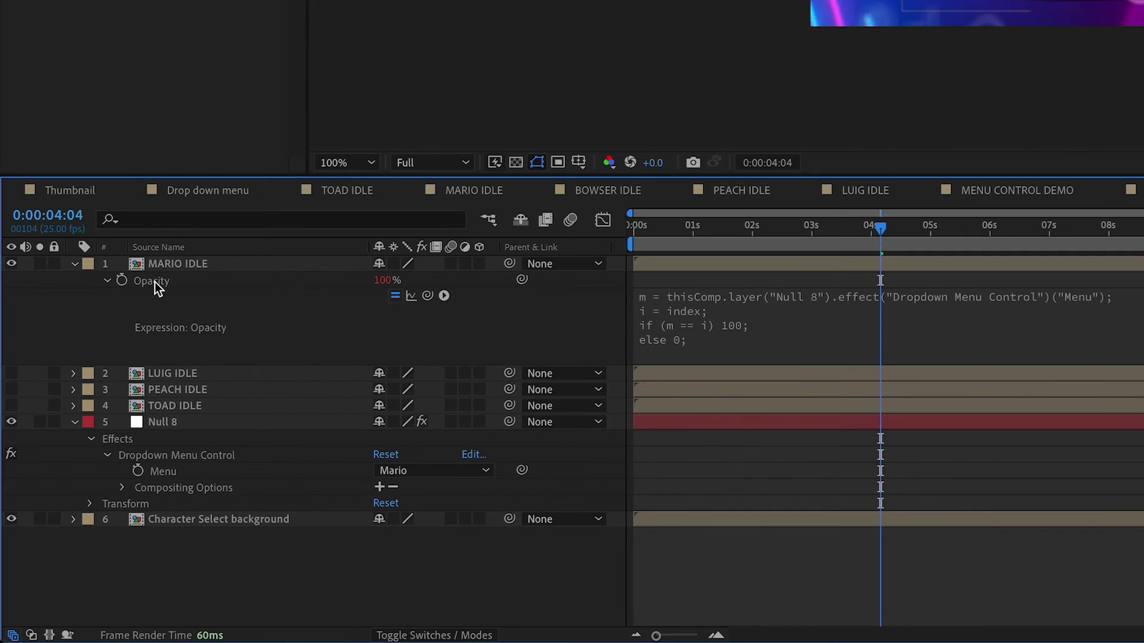
Step: Copy only the expression from MARIO IDLE's Opacity and paste it onto the LUIG, PEACH and TOAD IDLE layers
right_click(72, 473)
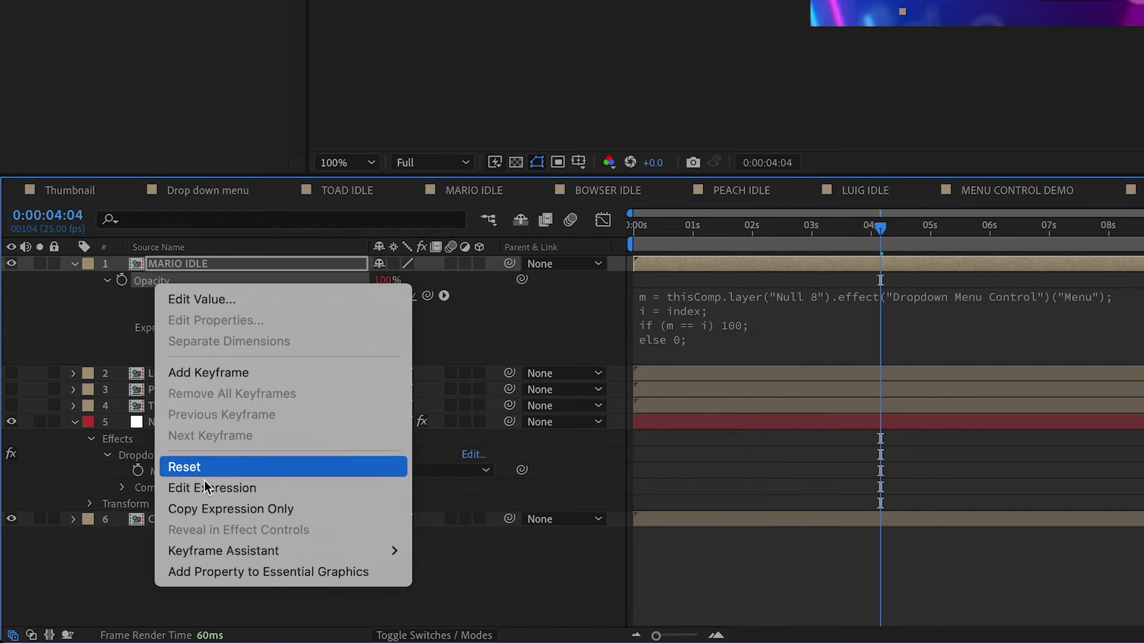
left_click(173, 373)
left_click(179, 406, "shift")
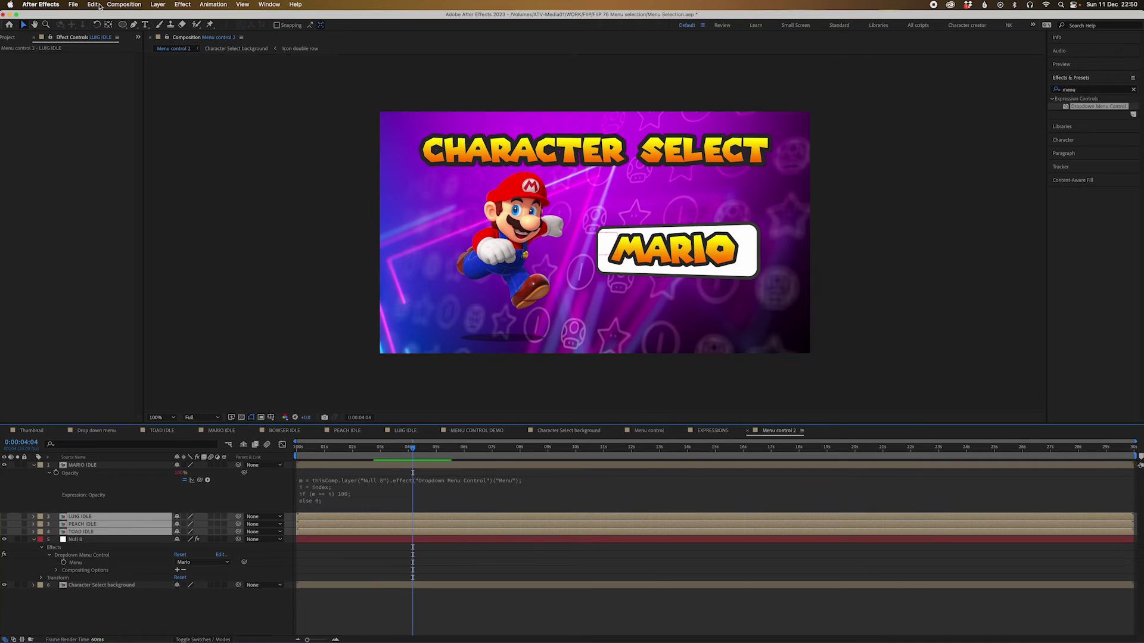
left_click(93, 5)
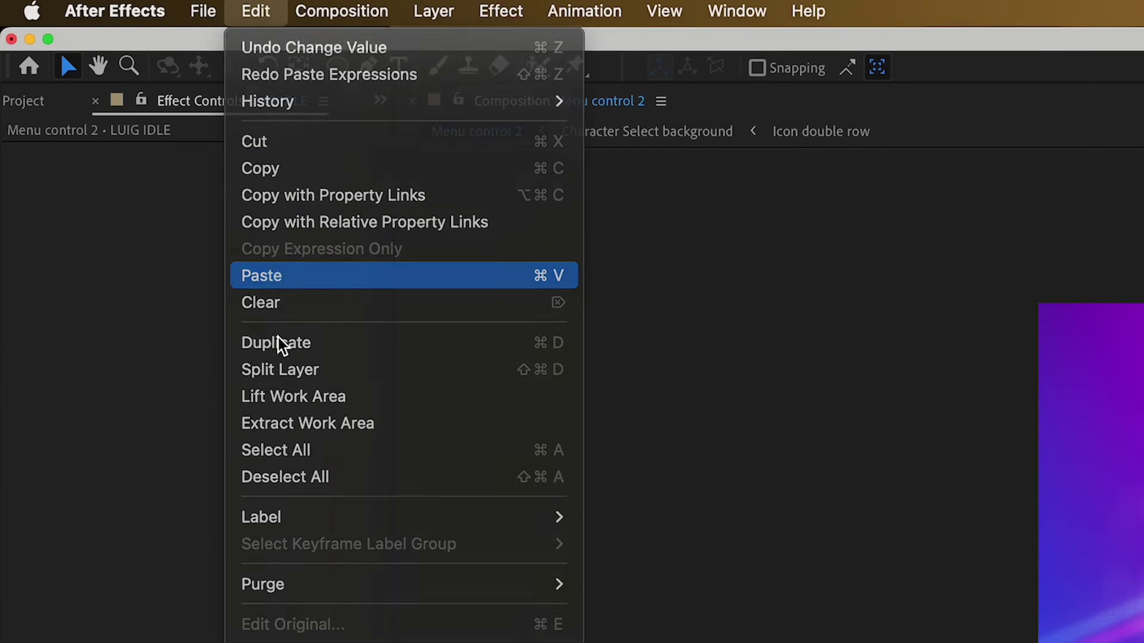
left_click(277, 278)
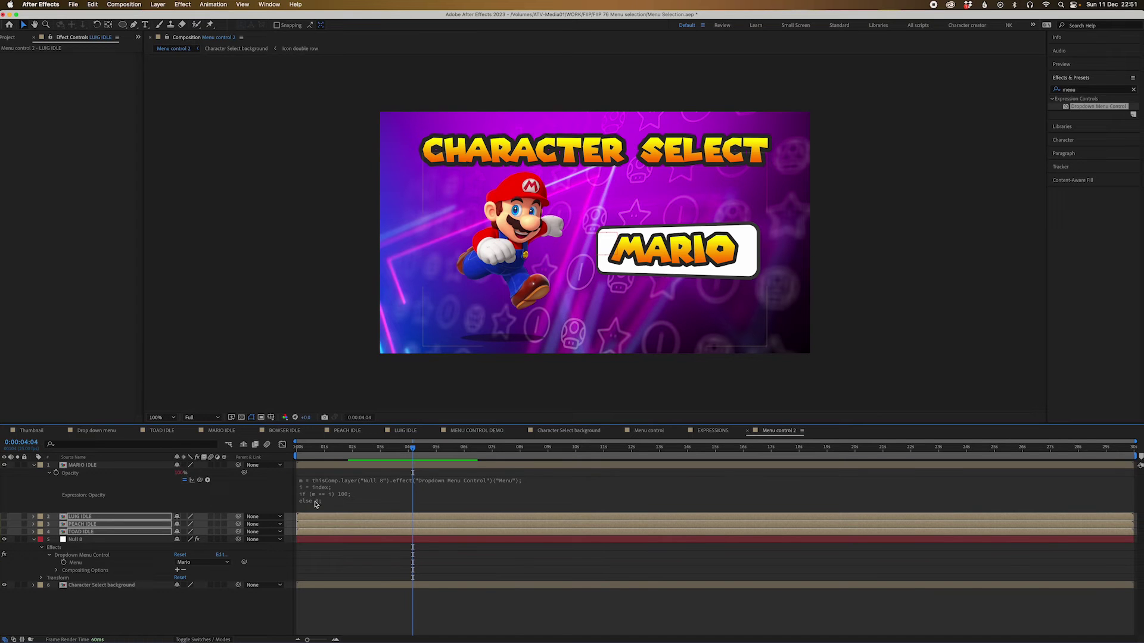
Step: Make the LUIG, PEACH and TOAD IDLE layers visible and compare their index numbers with the opacity expression
left_click(61, 516)
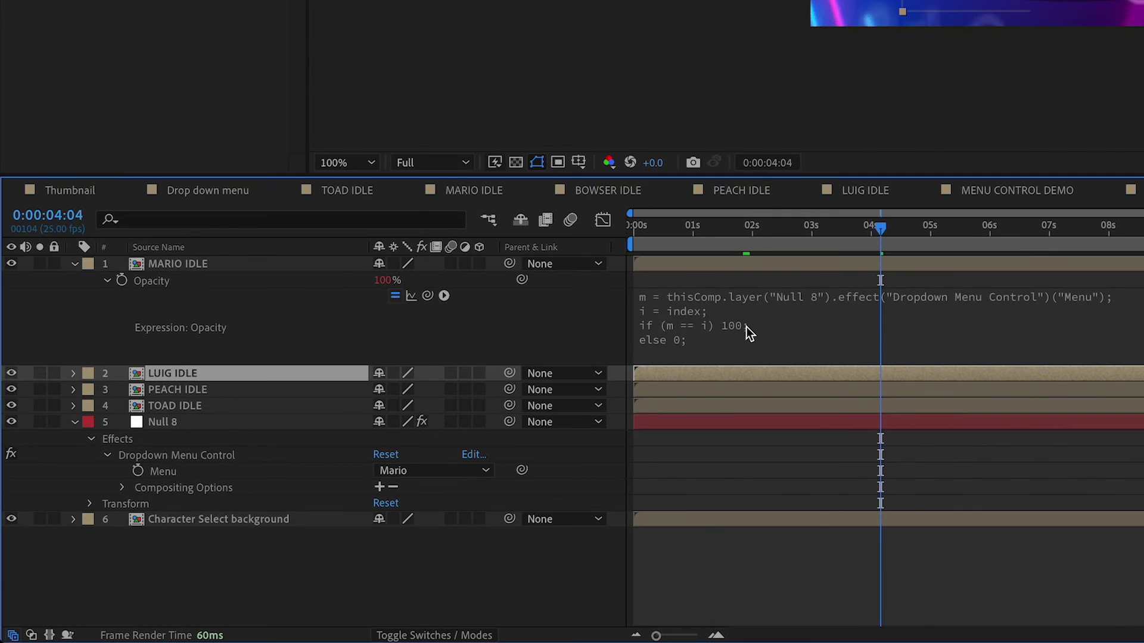
left_click(320, 490)
left_click(702, 388)
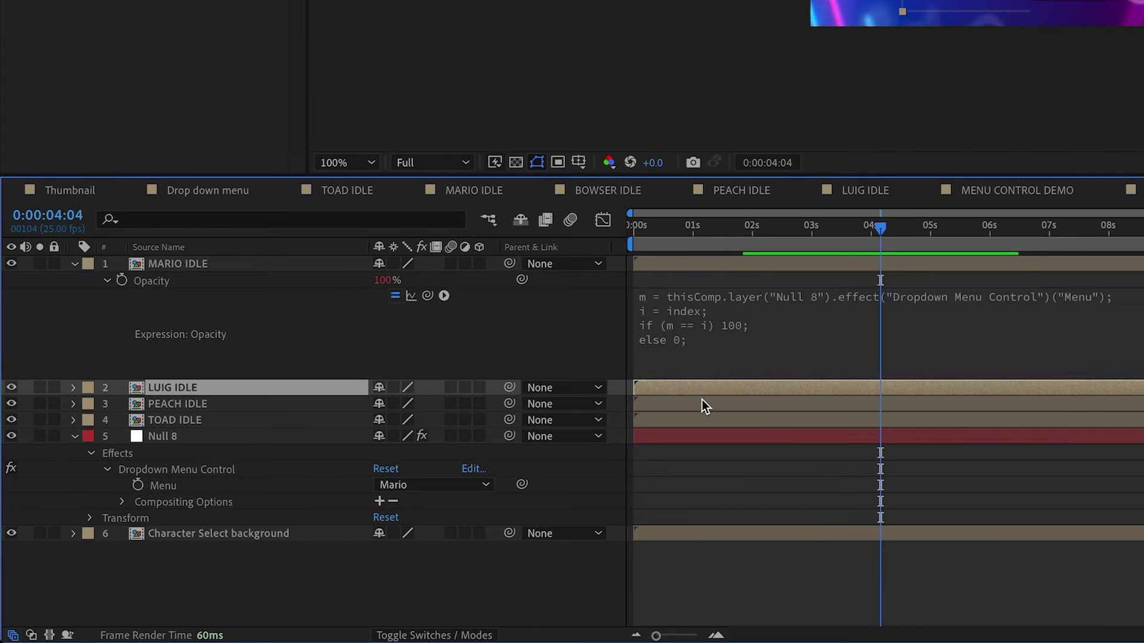
left_click(701, 400)
left_click(709, 388)
left_click(714, 404)
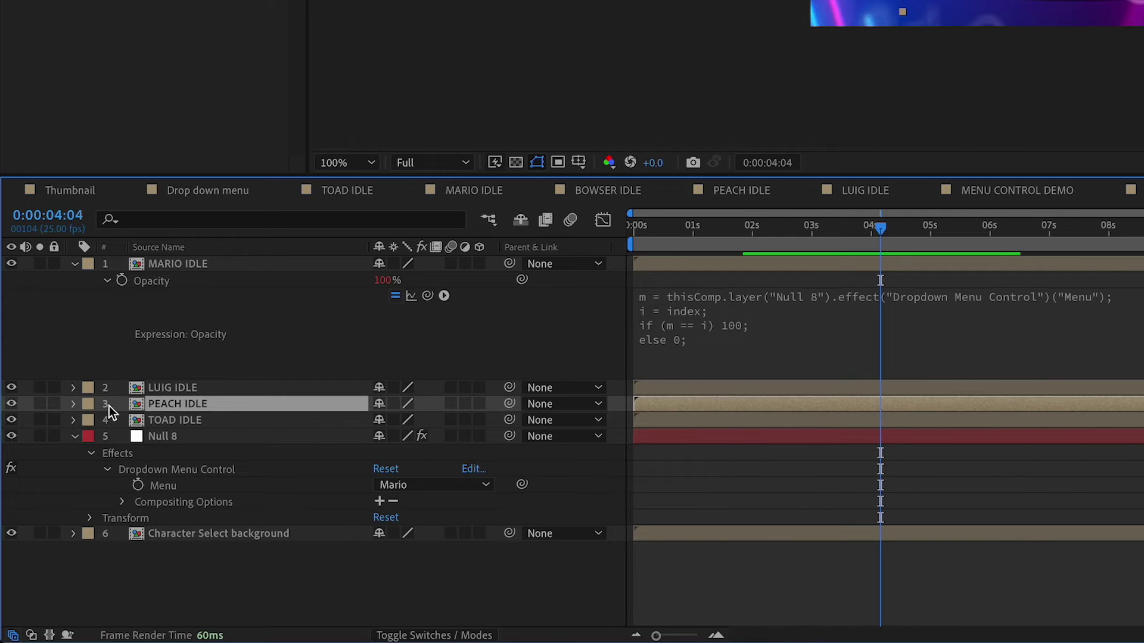
left_click(172, 419)
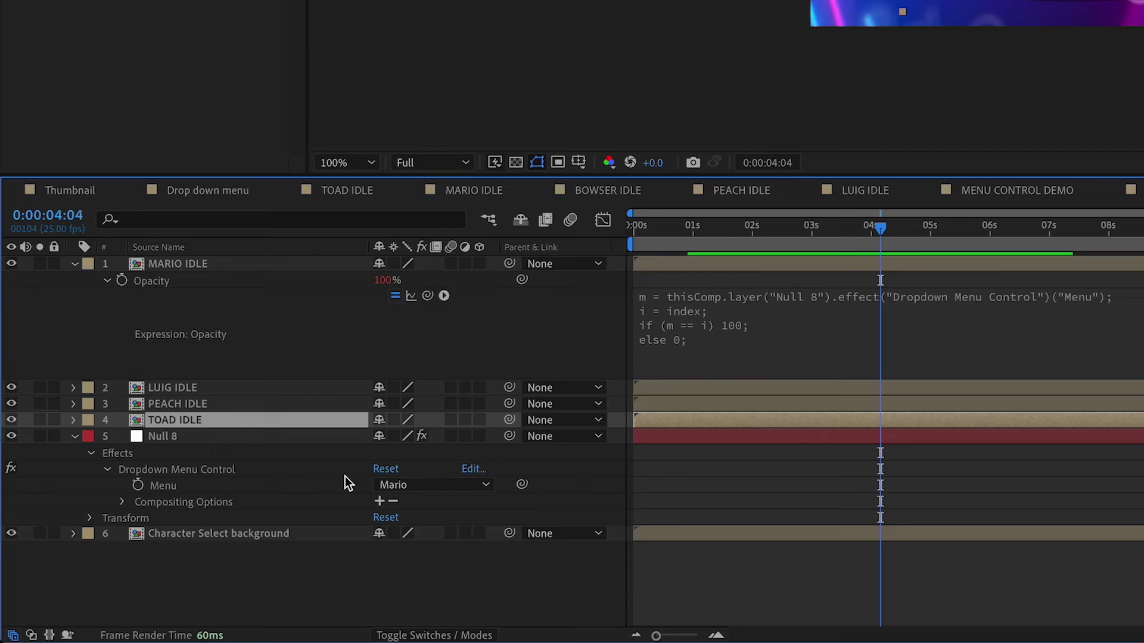
Step: Test the character switching by setting Null 8's dropdown control to Luigi, Peach, Toad and back to Peach
left_click(393, 485)
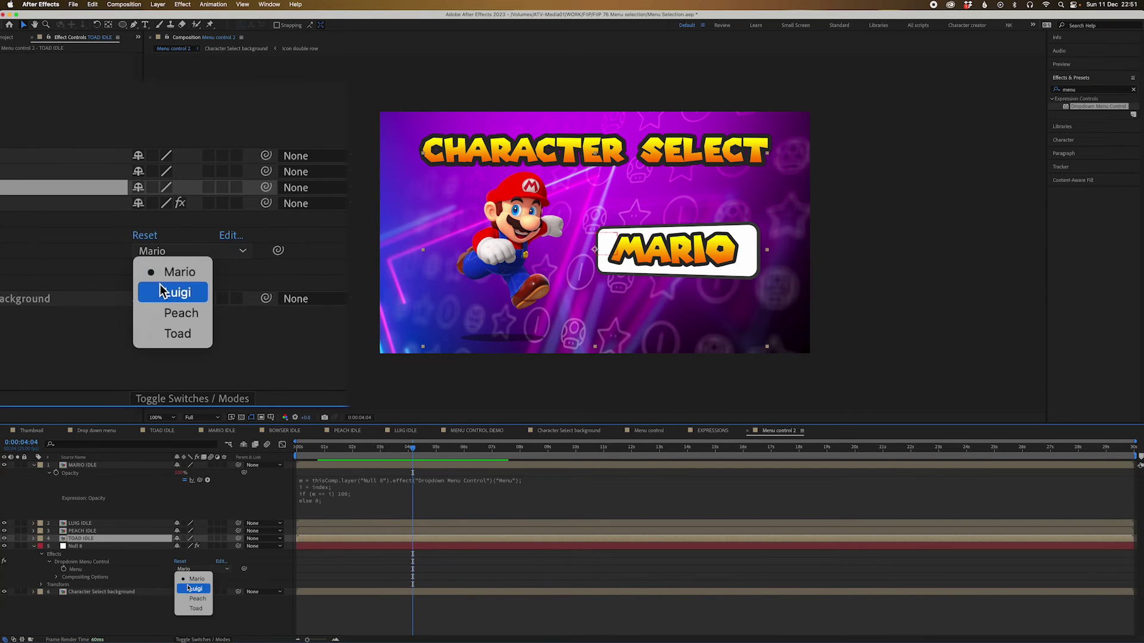
left_click(188, 588)
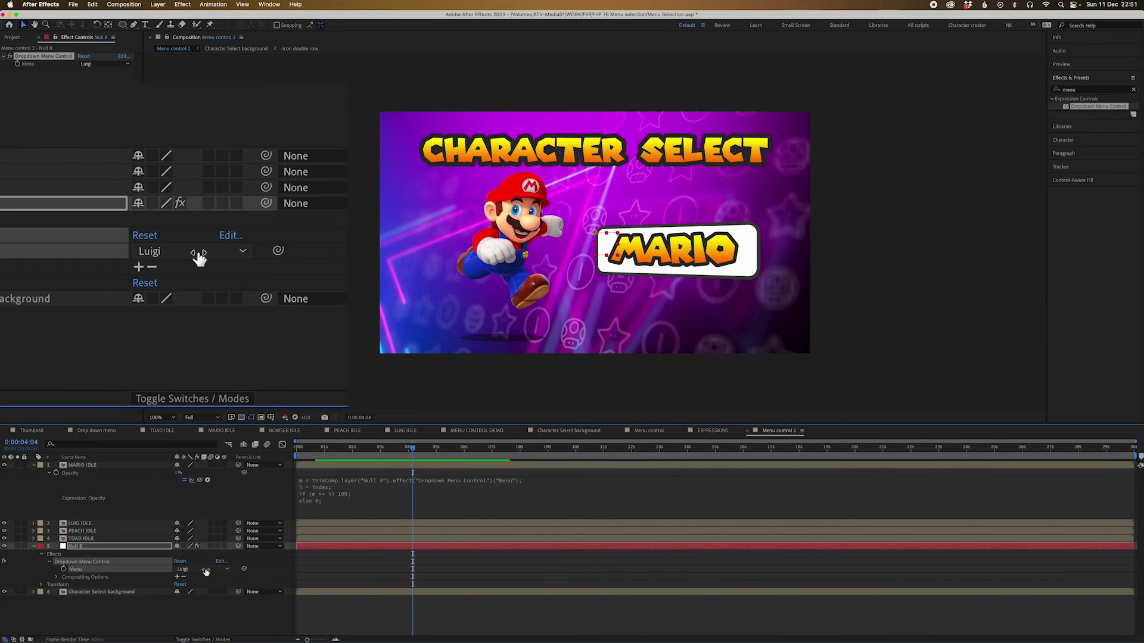
left_click(179, 568)
left_click(197, 598)
left_click(183, 569)
left_click(196, 609)
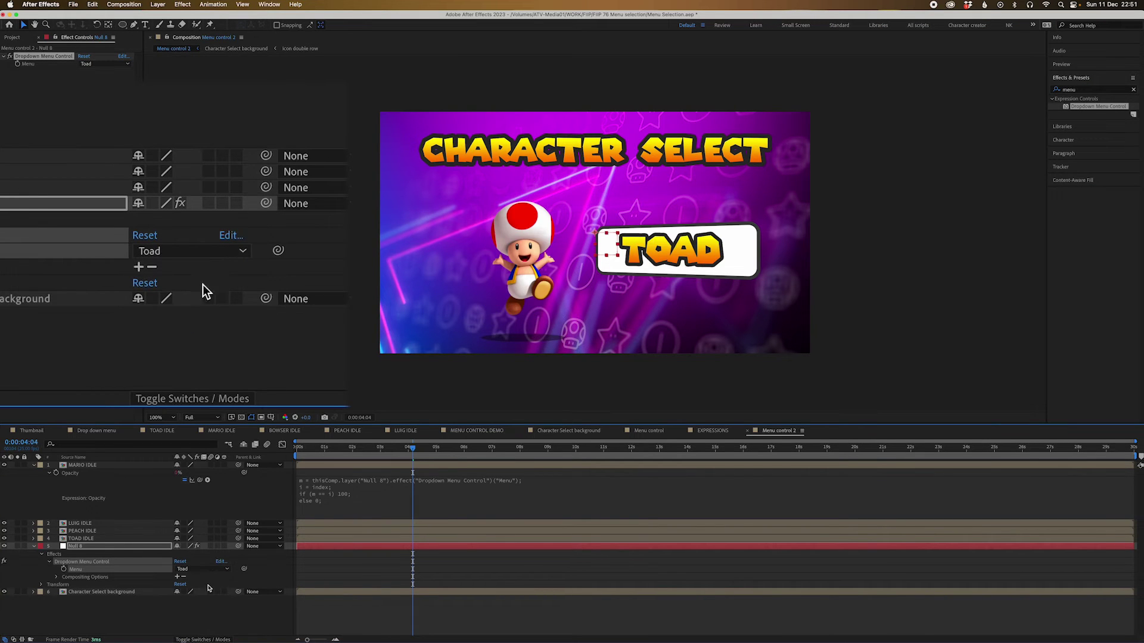
left_click(198, 569)
left_click(198, 598)
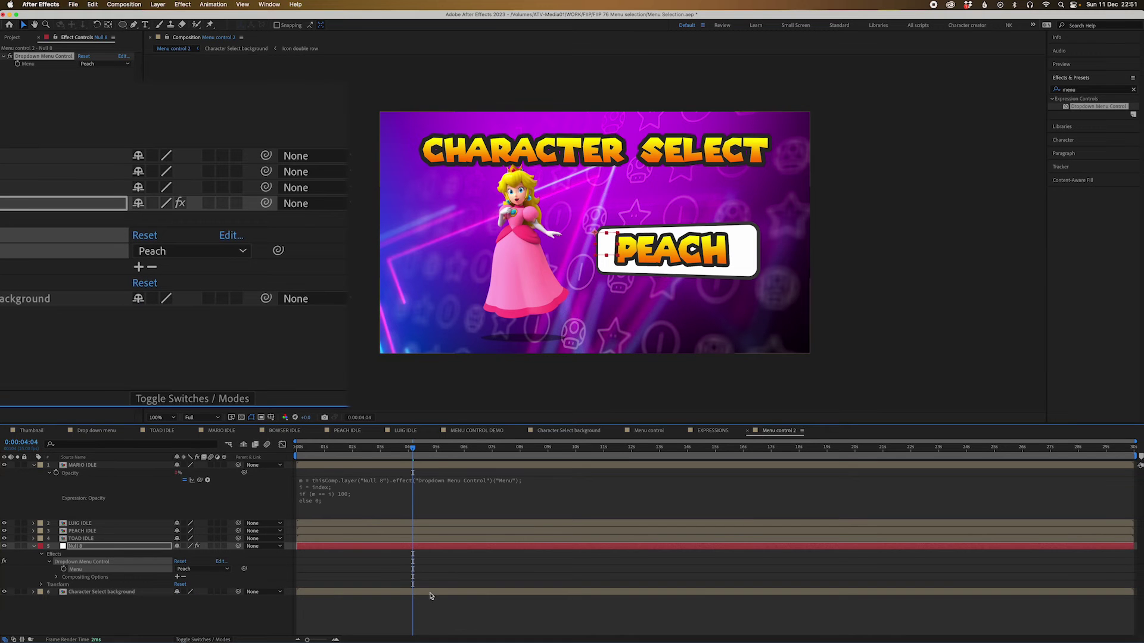
Step: Collapse Null 8's properties, expand the COMPS folder in the project, and duplicate the TOAD IDLE layer
left_click(102, 547)
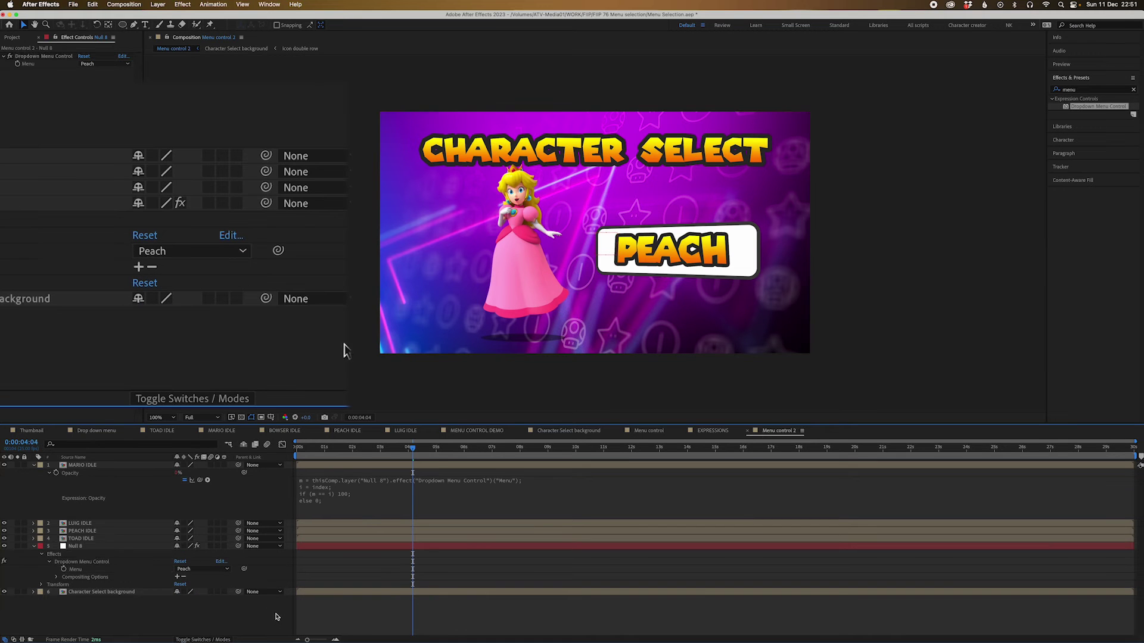
left_click(33, 546)
left_click(86, 539)
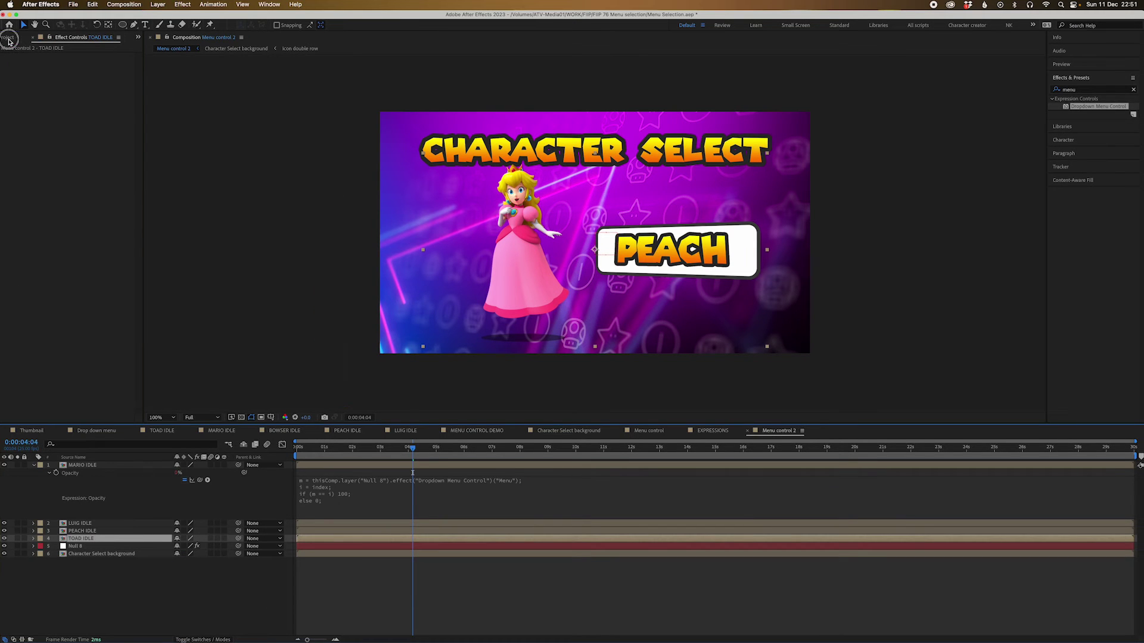
left_click(9, 38)
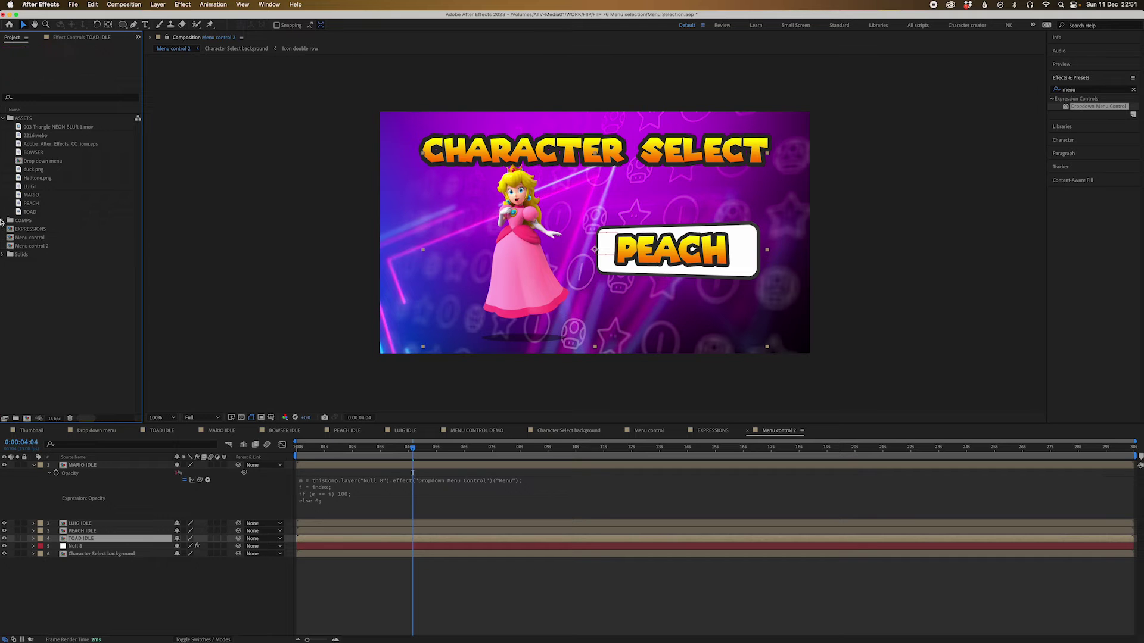
left_click(3, 220)
left_click(86, 582)
left_click(86, 540)
key("super+d")
left_click(85, 547)
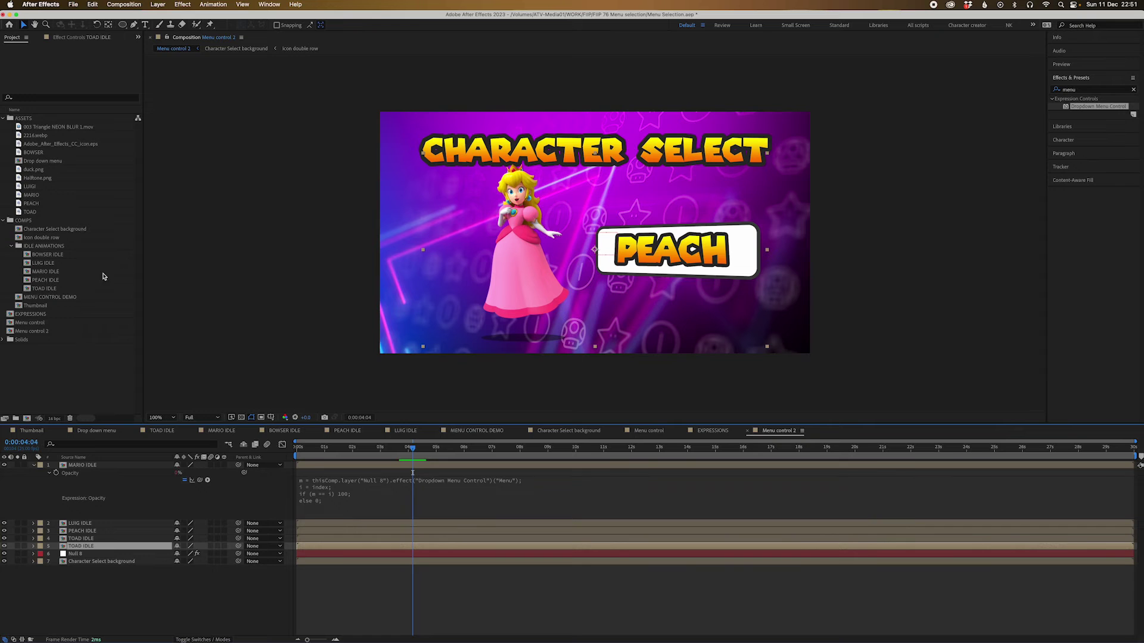
Step: Replace the source of the duplicated TOAD IDLE layer with the BOWSER IDLE composition from the project
left_click(48, 257)
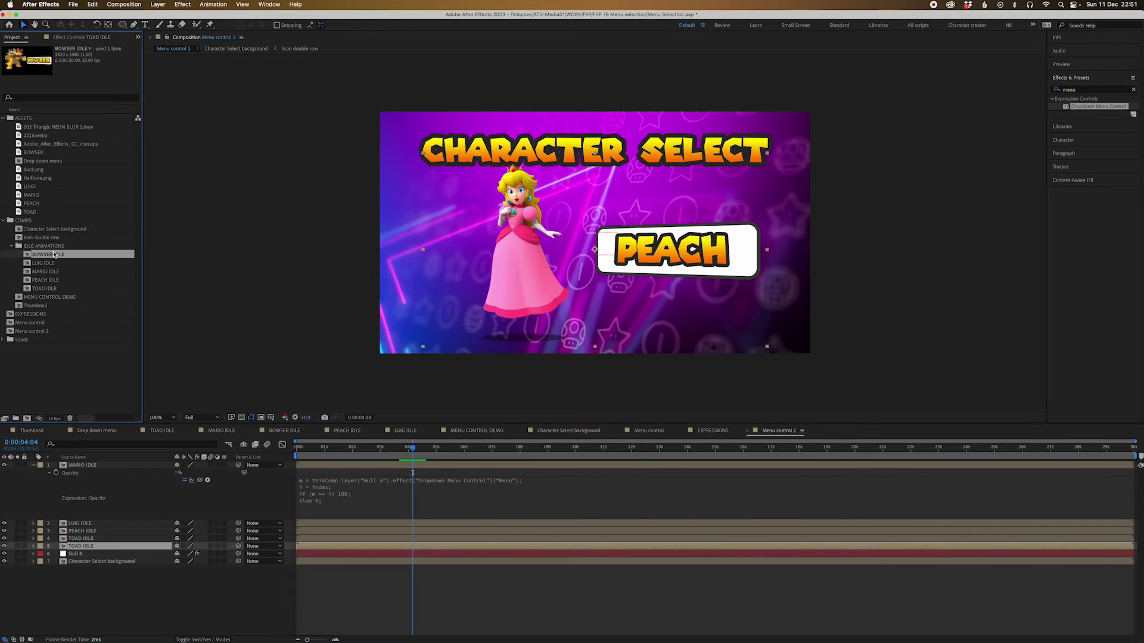
left_click_drag(48, 257, 84, 547)
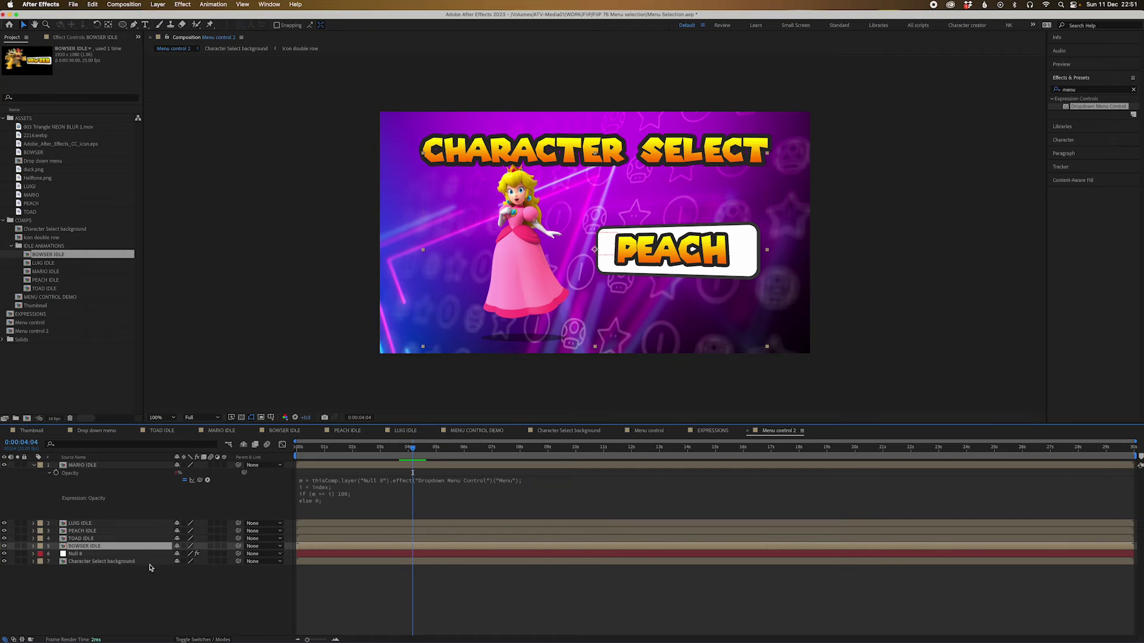
left_click(117, 589)
left_click(89, 547)
Step: Add a fifth item named Bowser to Null 8's Dropdown Menu Control and check it in the menu's choices
left_click(34, 554)
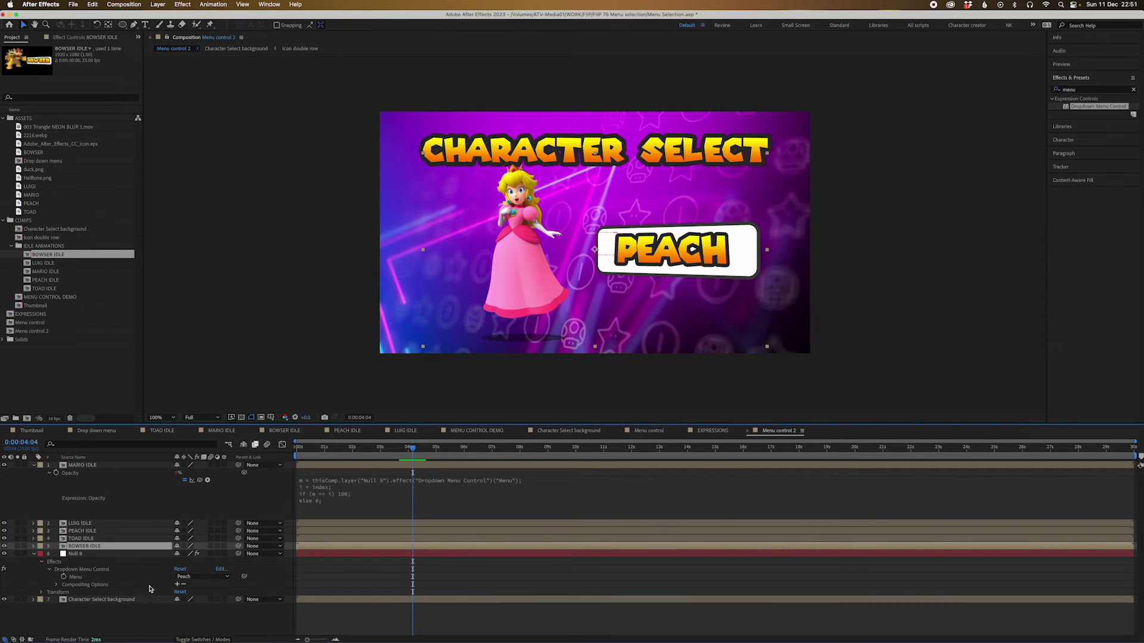
left_click(221, 569)
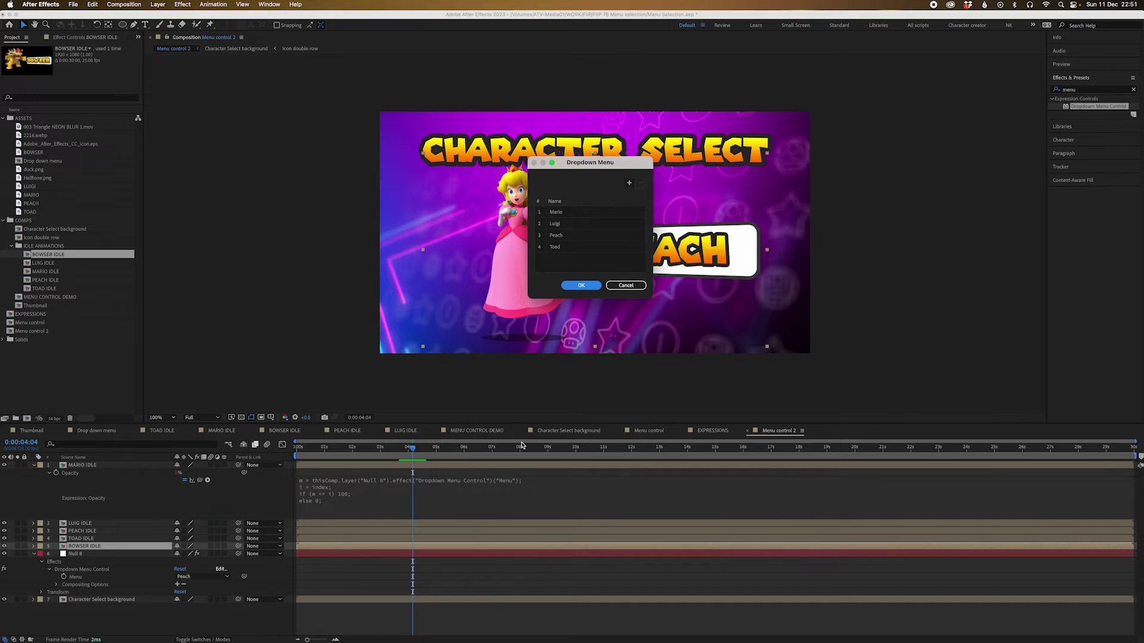
left_click(633, 202)
type("Bowser")
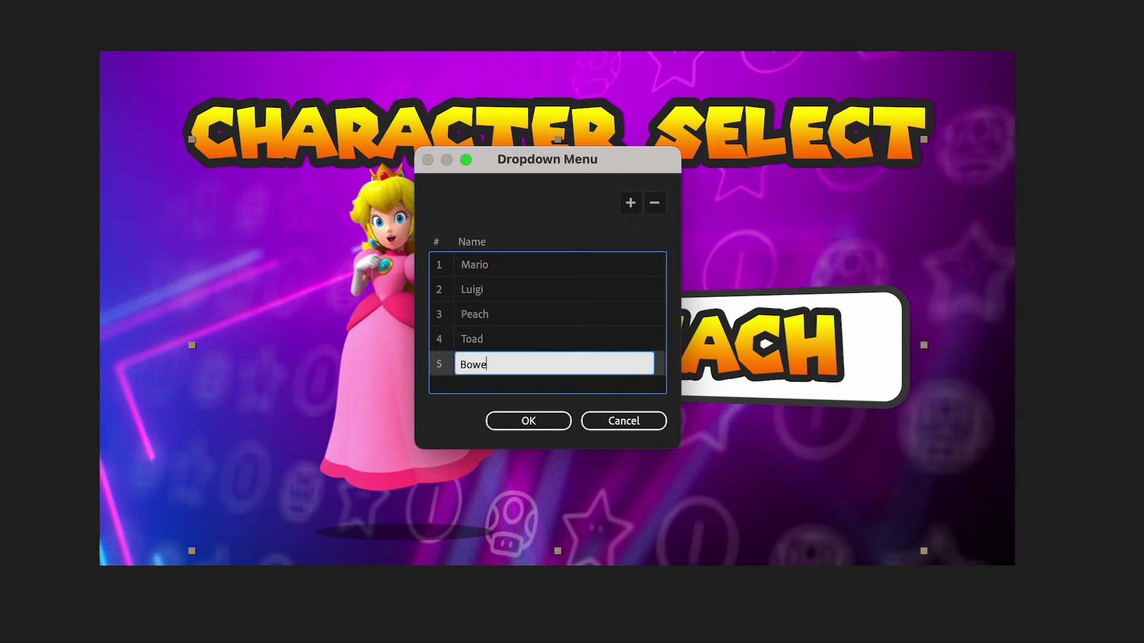
left_click(524, 421)
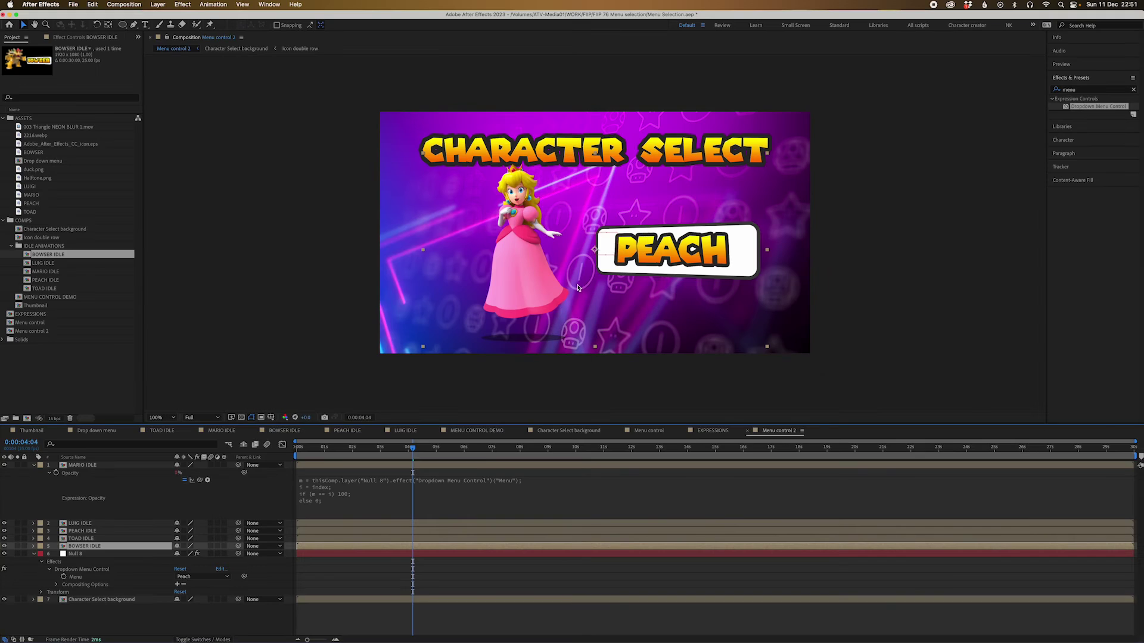
left_click(197, 577)
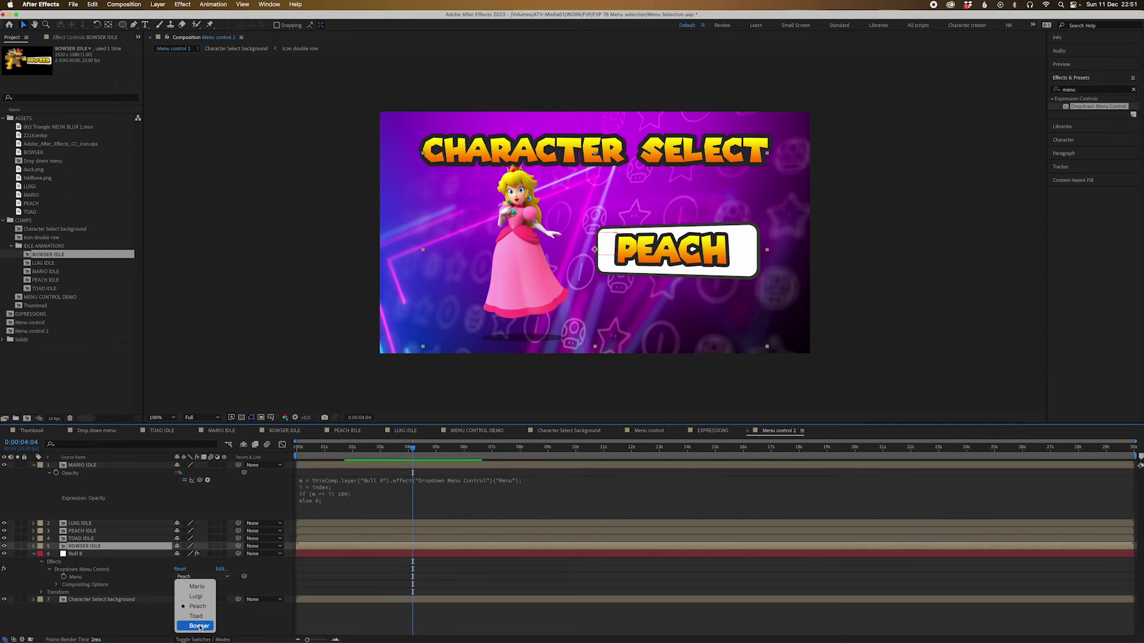
key("Escape")
Step: Open Essential Graphics and set Menu control as the primary composition
left_click_drag(340, 451, 492, 473)
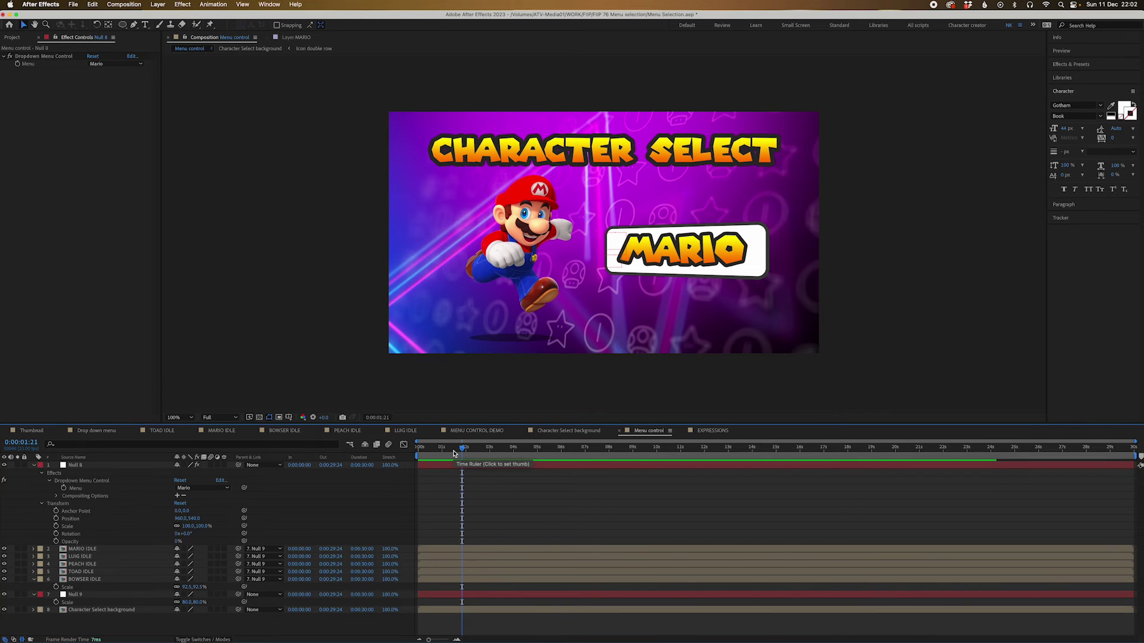
left_click(269, 4)
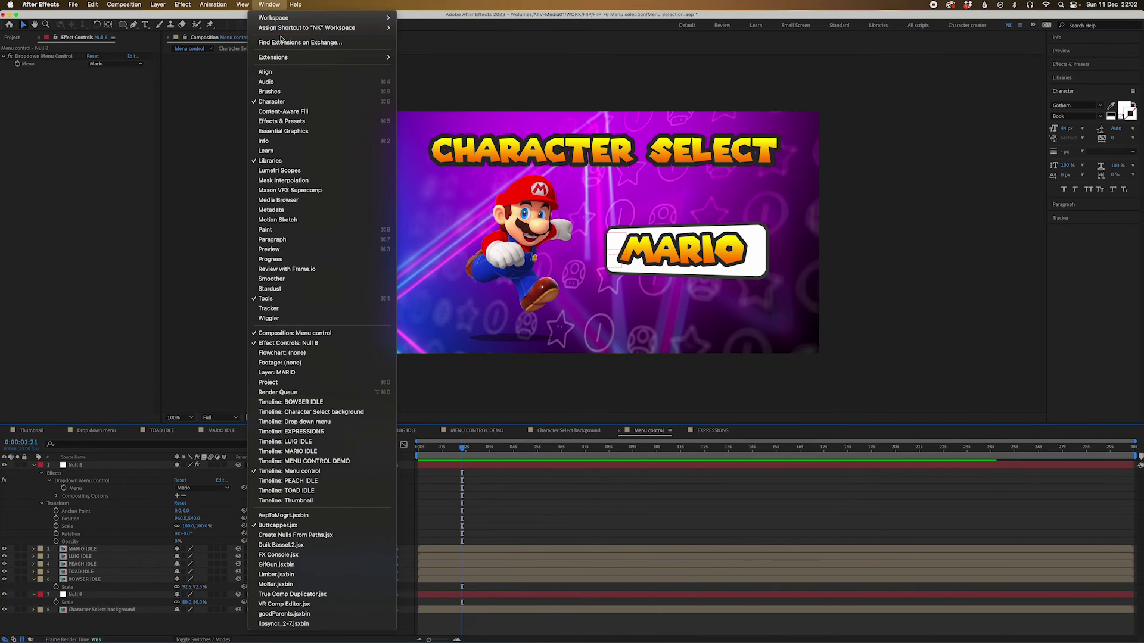
left_click(291, 131)
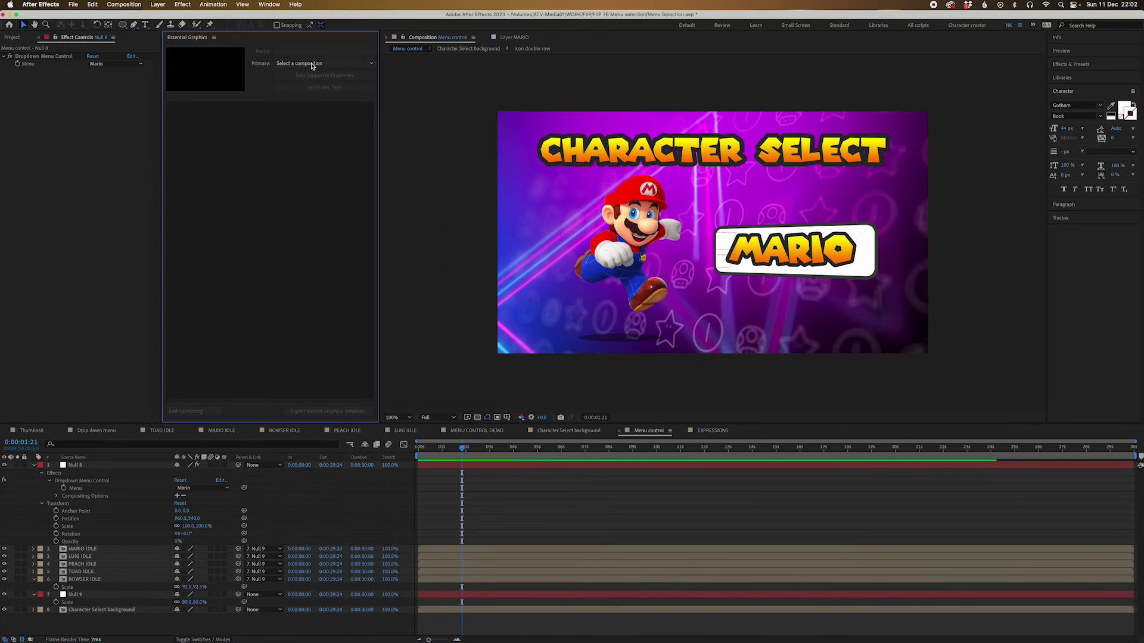
left_click(310, 63)
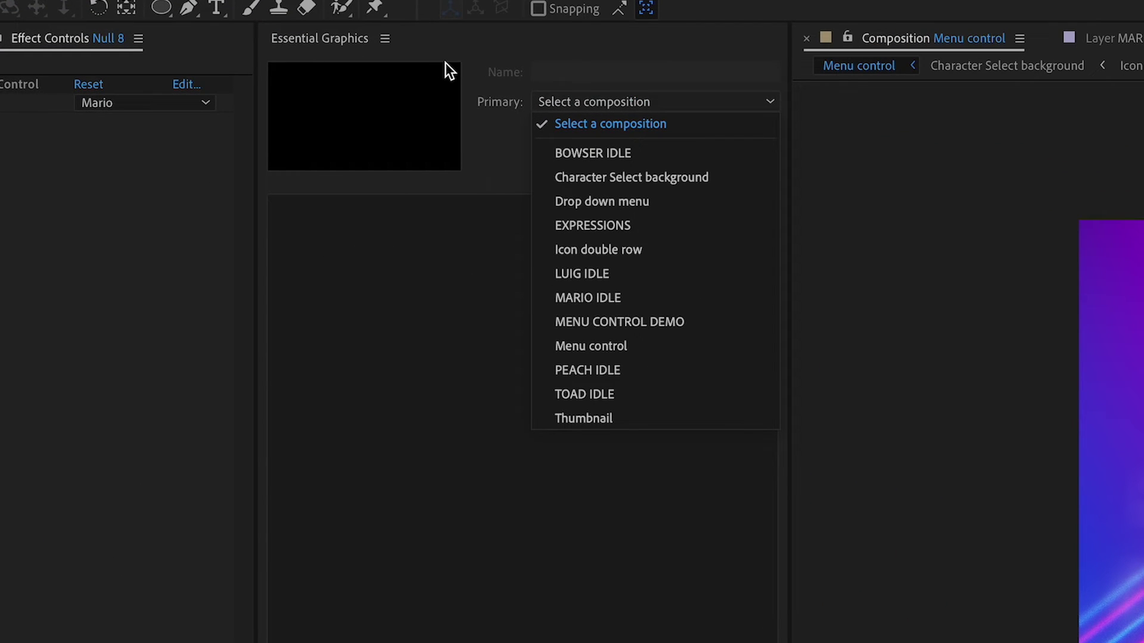
left_click(616, 348)
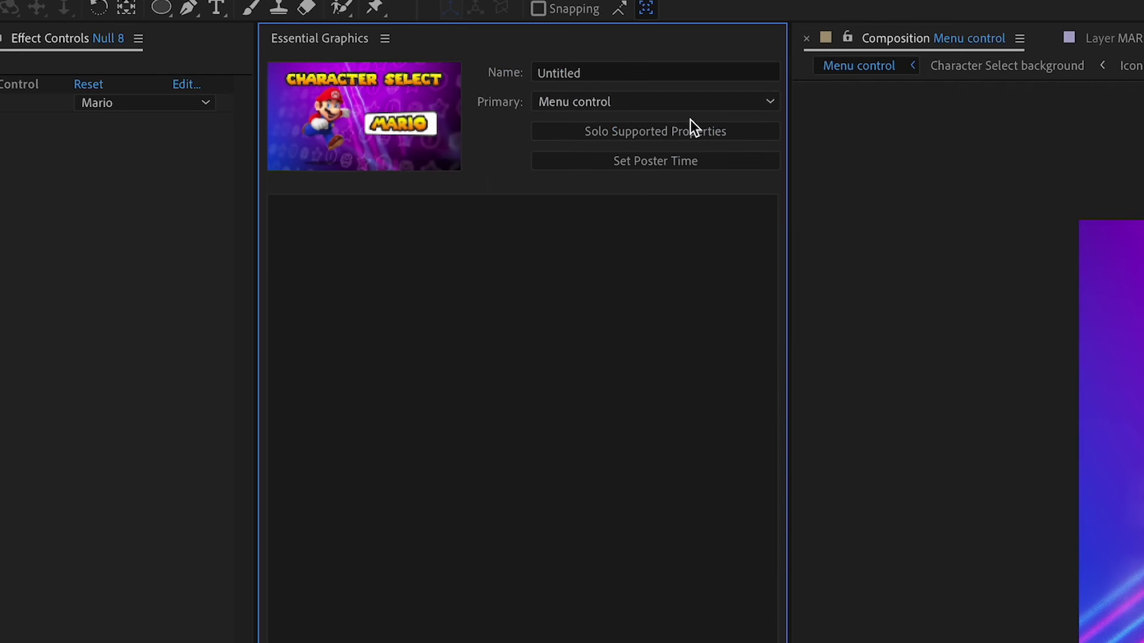
Step: Name the motion graphics template Mario Character Select
left_click(598, 71)
double_click(666, 72)
type("Character ")
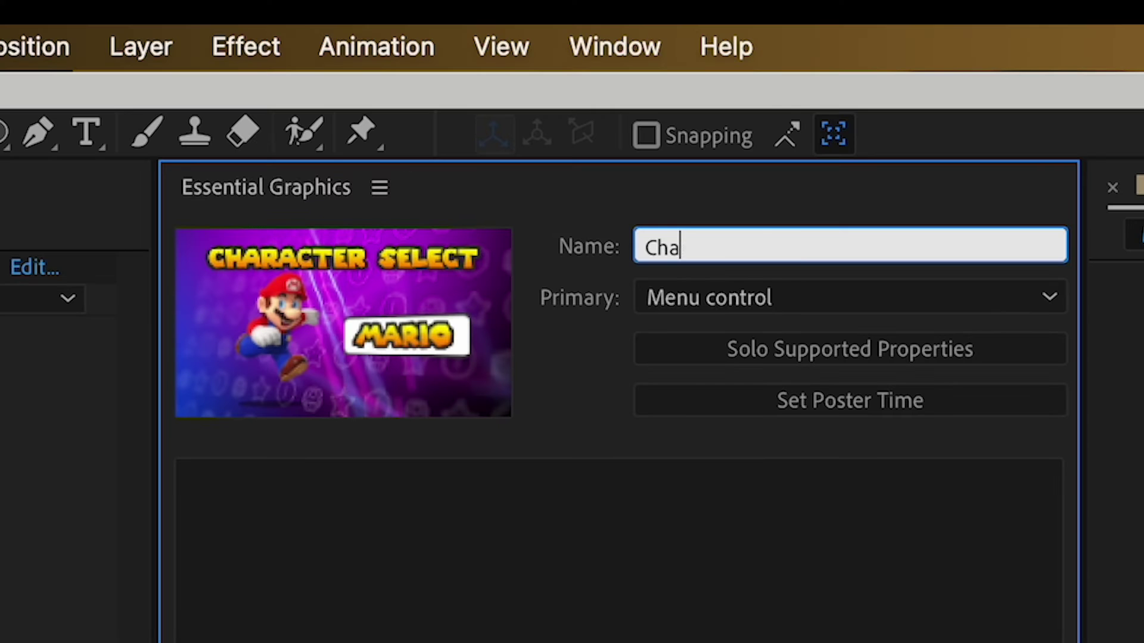
type("Select")
key("Left")
key("Left")
key("Left")
key("Left")
key("Left")
key("Left")
key("Left")
key("Left")
key("Left")
type("Mario")
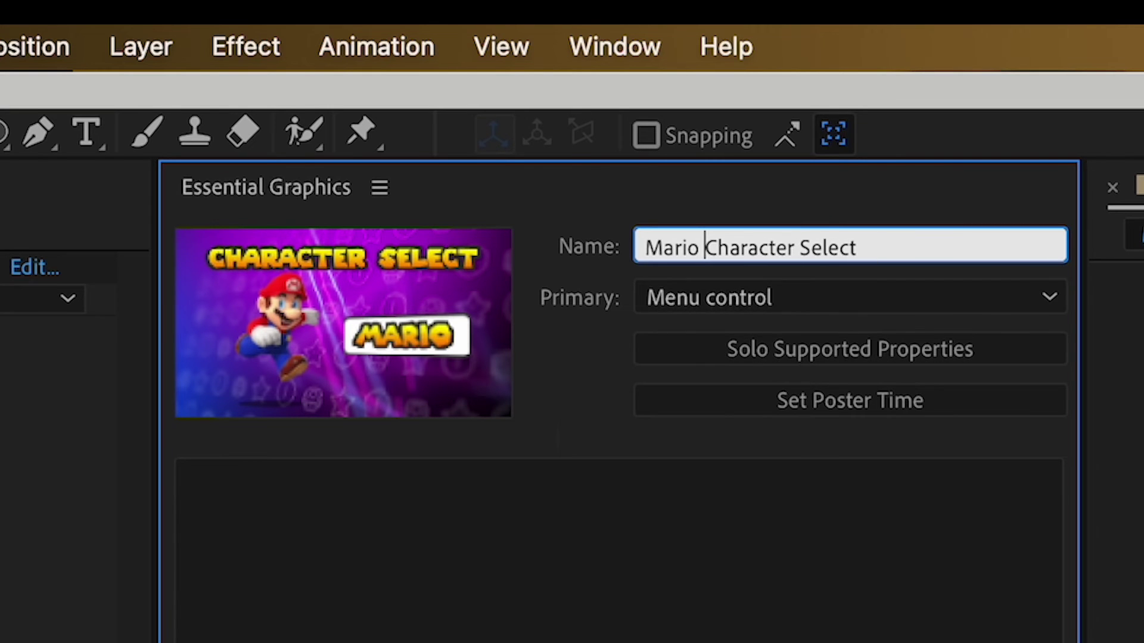
key("Return")
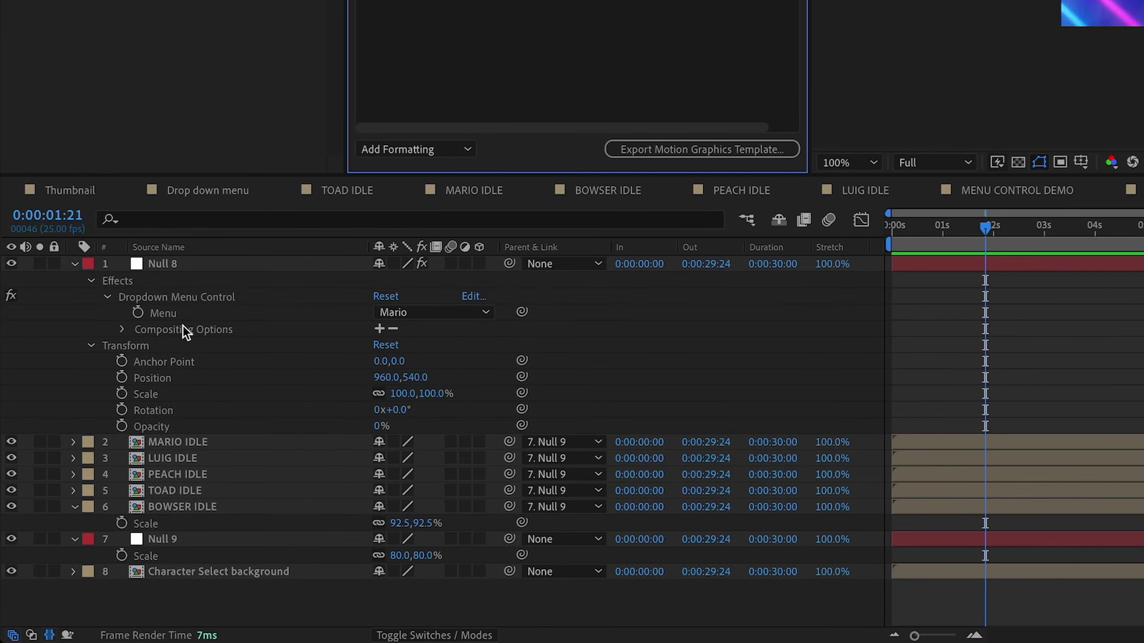
Step: Add Null 8's Dropdown Menu Control menu property to Essential Graphics and rename the control Character Select
left_click(169, 318)
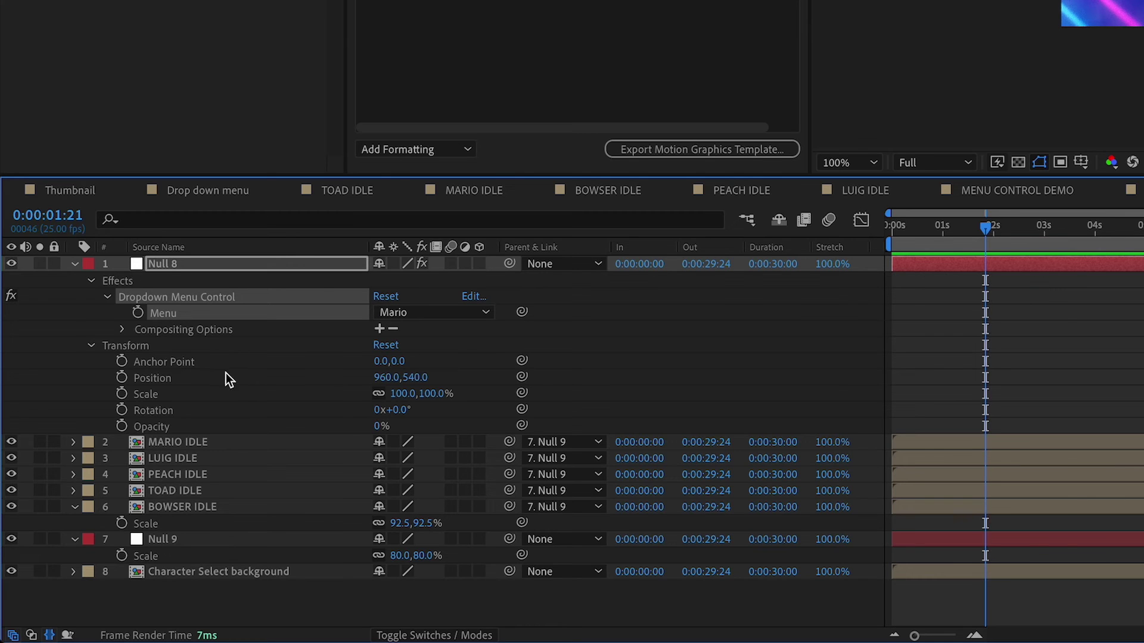
left_click_drag(167, 316, 352, 390)
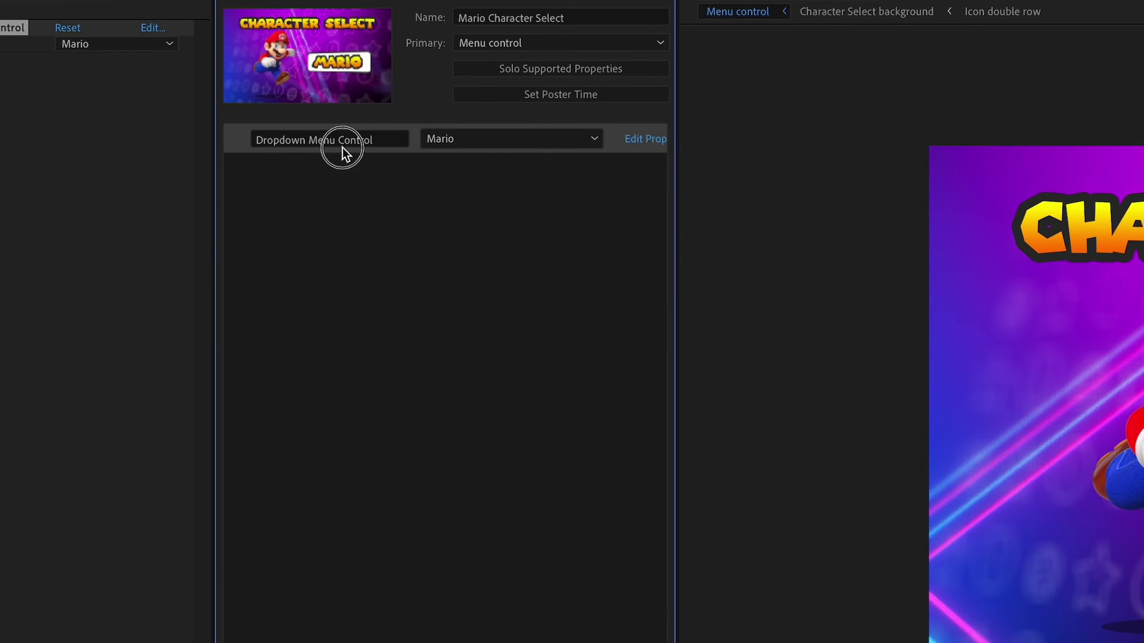
left_click(389, 143)
key("ctrl+a")
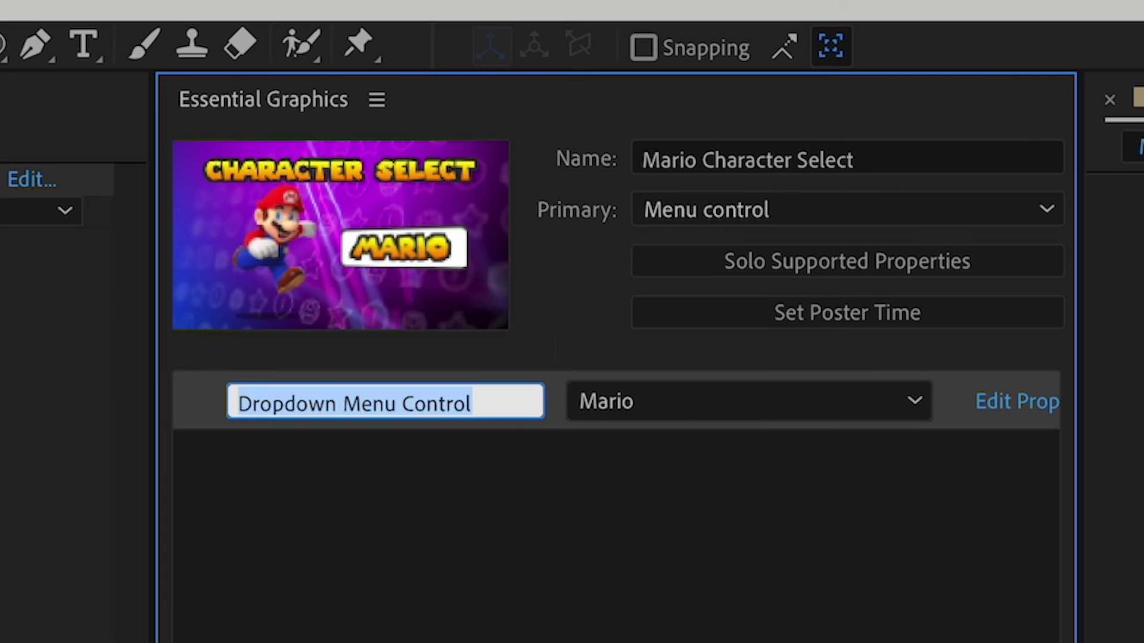
type("CharacterSe")
key("BackSpace")
key("BackSpace")
key("BackSpace")
type("r Select")
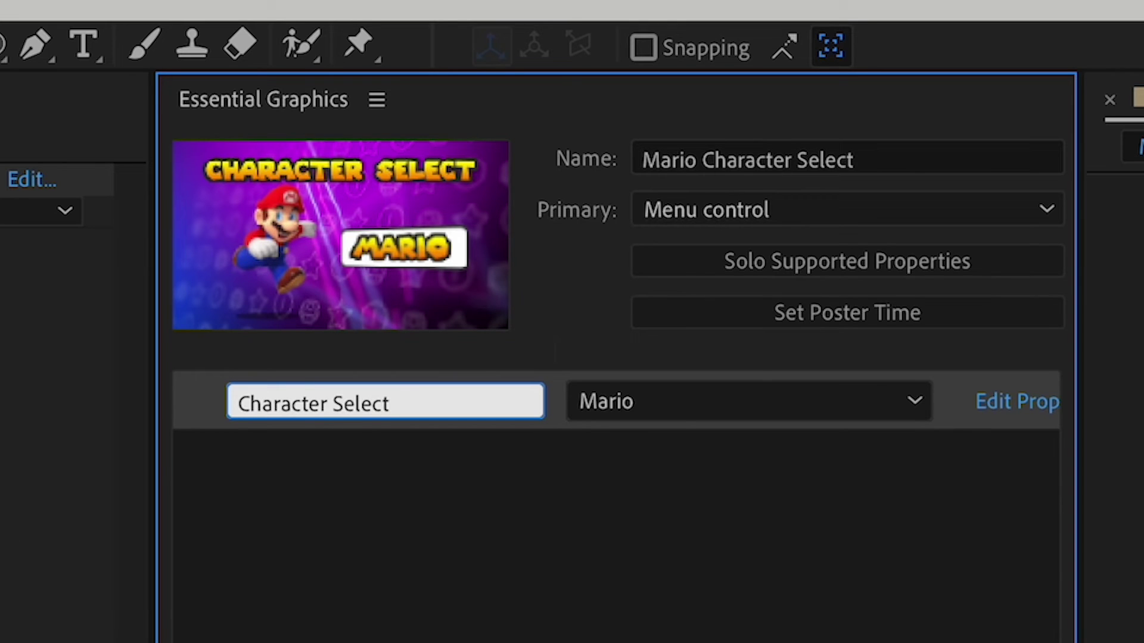
key("Return")
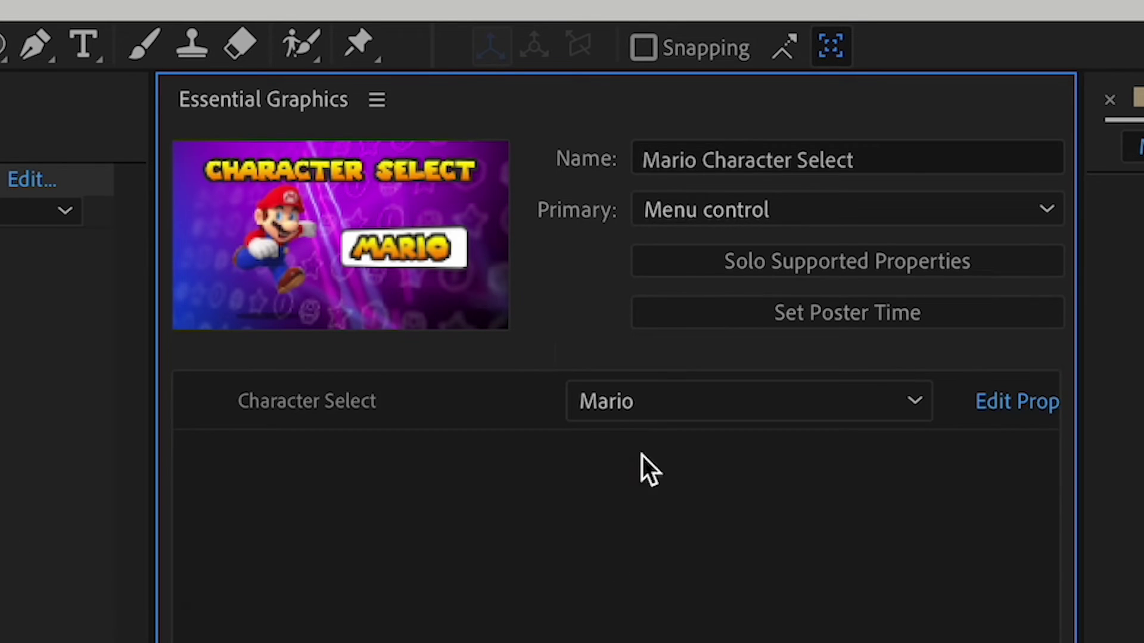
Step: Test the Character Select control in Essential Graphics with Luigi, Peach, Toad, Bowser and back to Mario
left_click(684, 411)
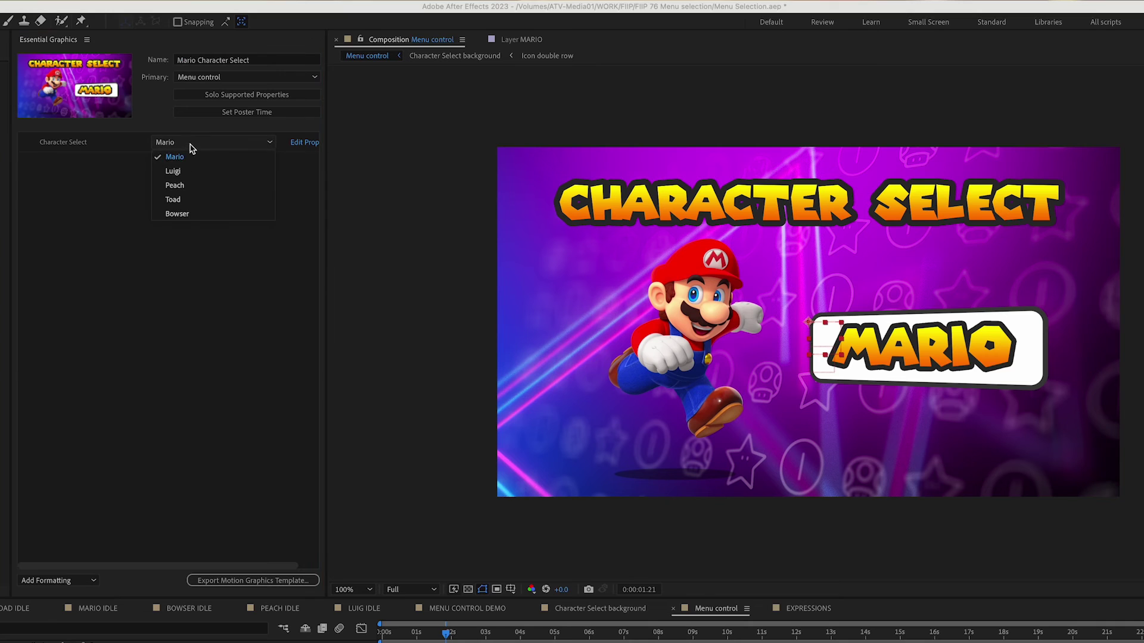
left_click(174, 171)
left_click(187, 143)
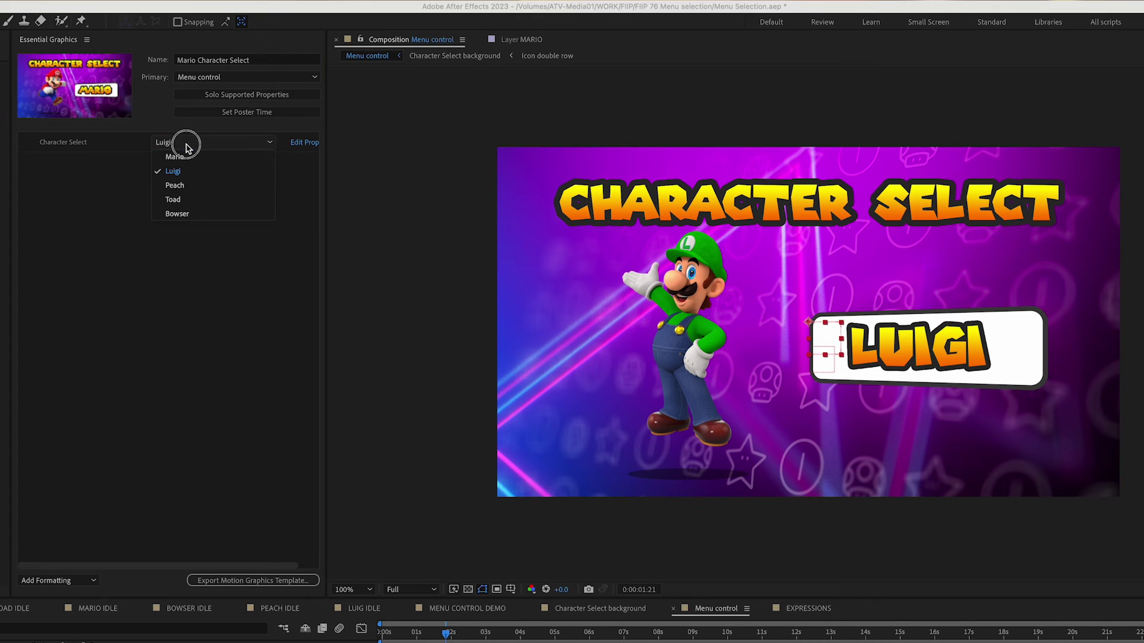
left_click(175, 186)
left_click(199, 143)
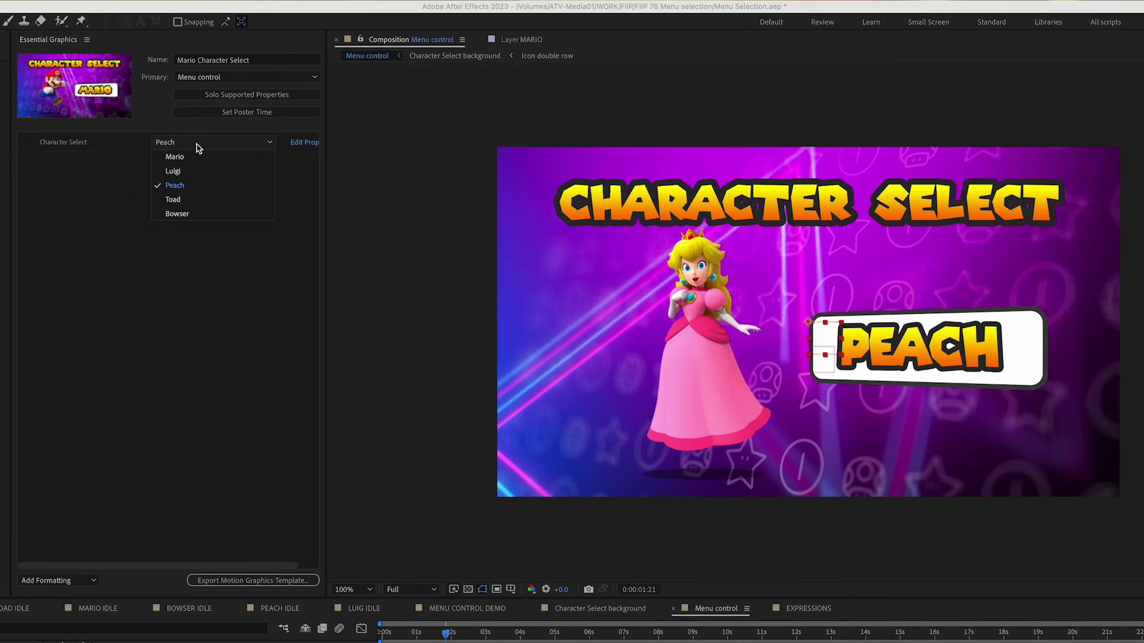
left_click(179, 200)
left_click(200, 145)
left_click(187, 214)
left_click(193, 144)
left_click(181, 158)
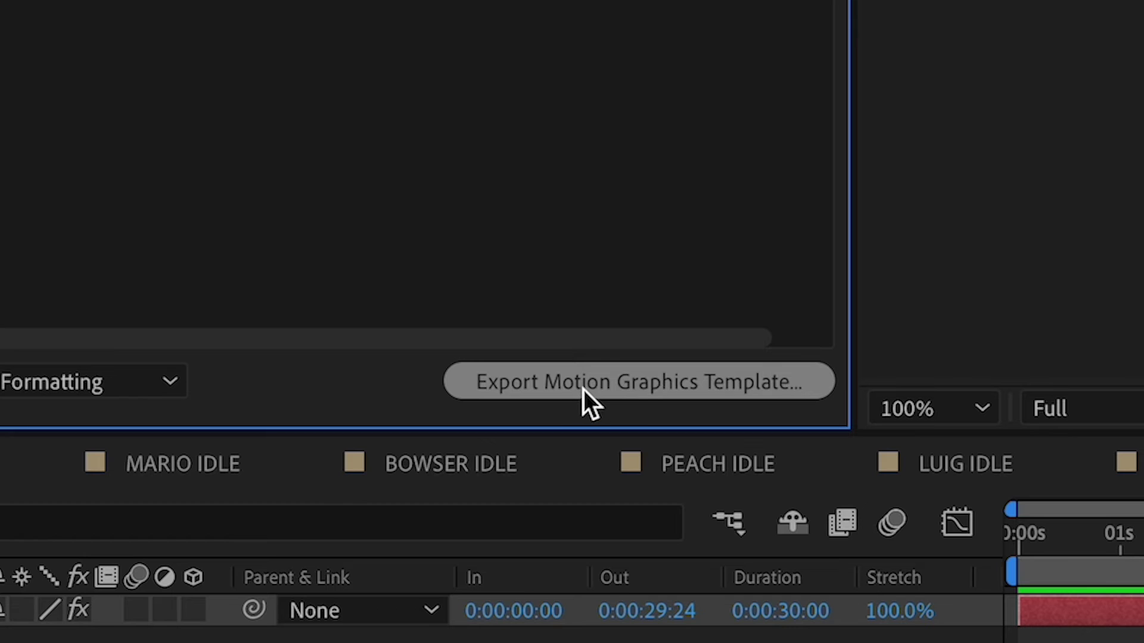
Step: Export the motion graphics template to the local drive as Mario Character Select.mogrt in the FIIP 76 Menu selection folder
left_click(584, 390)
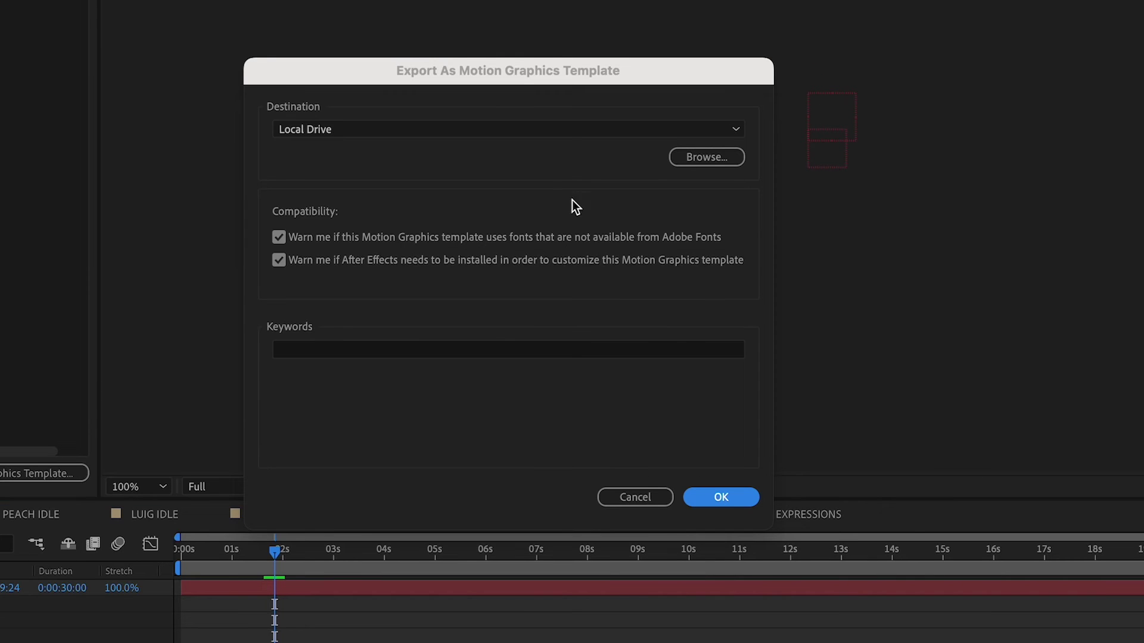
left_click(431, 131)
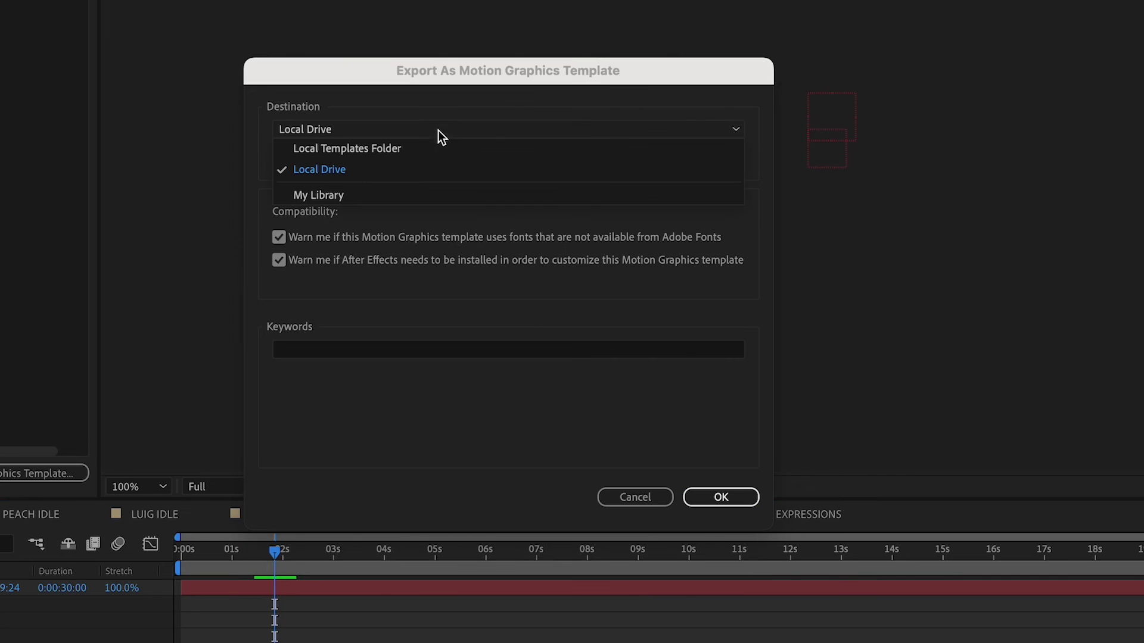
left_click(431, 101)
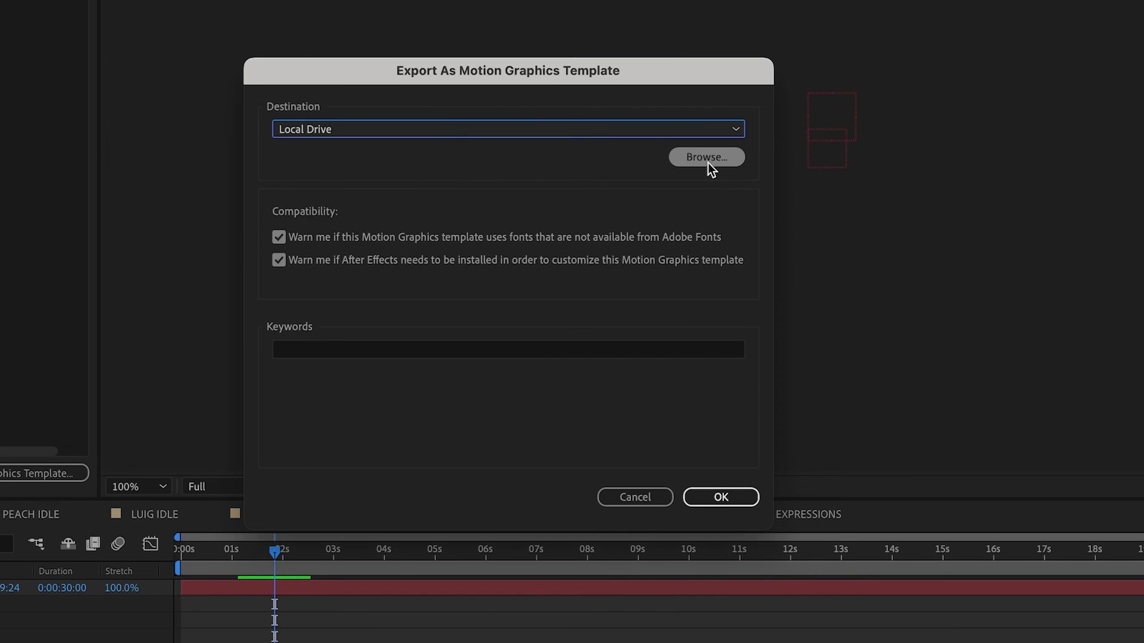
left_click(711, 160)
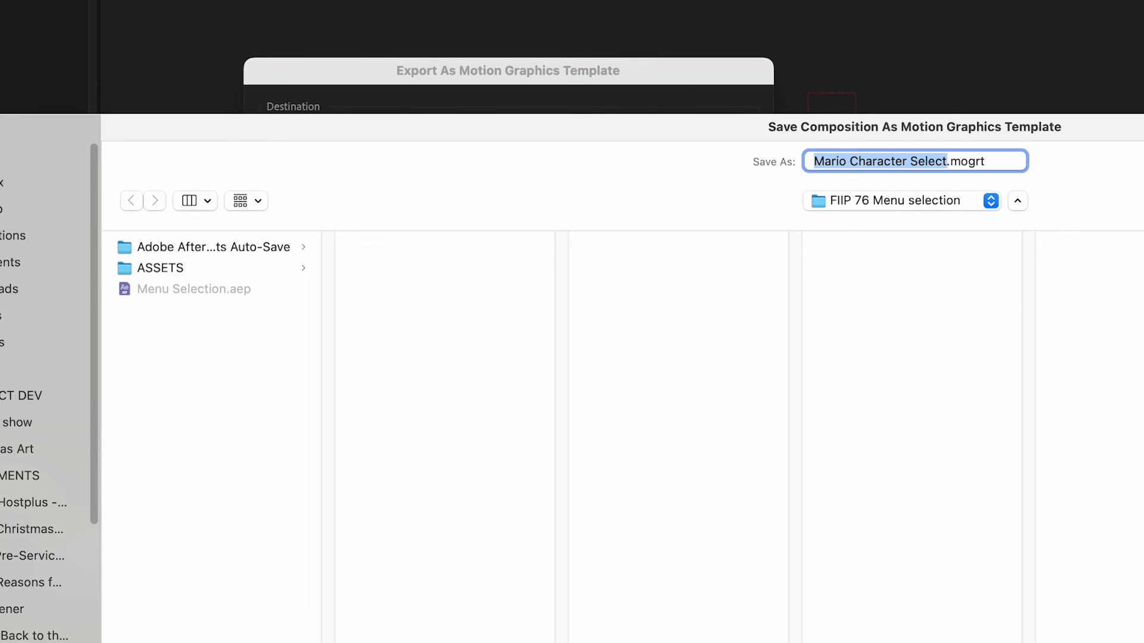
key("Return")
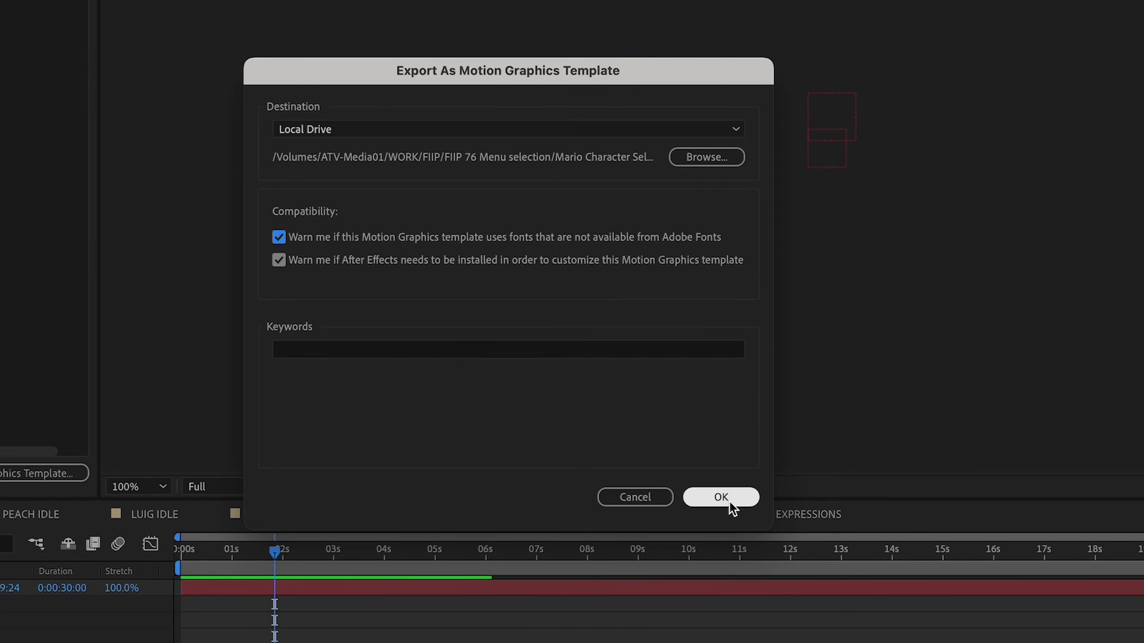
left_click(729, 500)
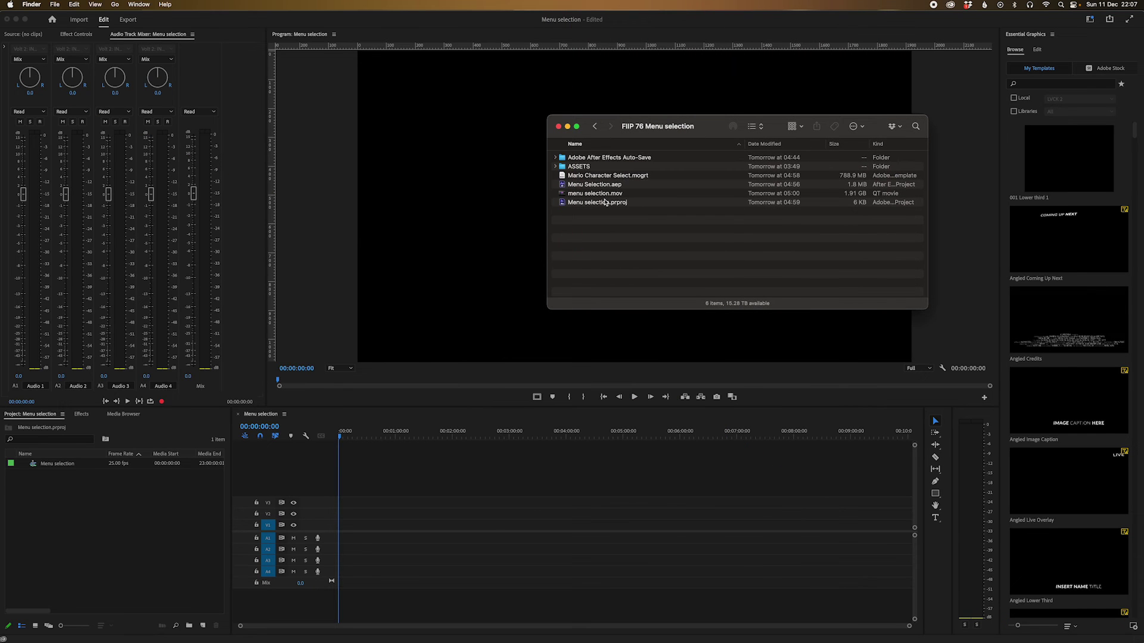
Step: Switch to Premiere Pro and Finder, and add Mario Character Select.mogrt to the Essential Graphics templates
left_click(607, 176)
left_click_drag(582, 181, 1047, 215)
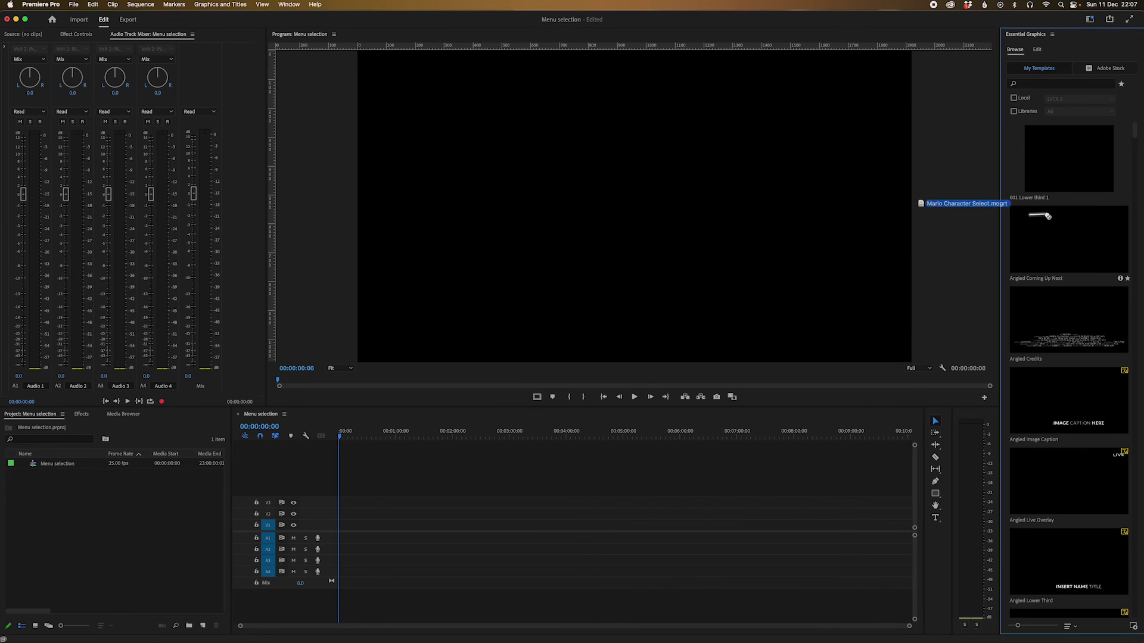
key("super+Tab")
left_click_drag(600, 176, 1048, 179)
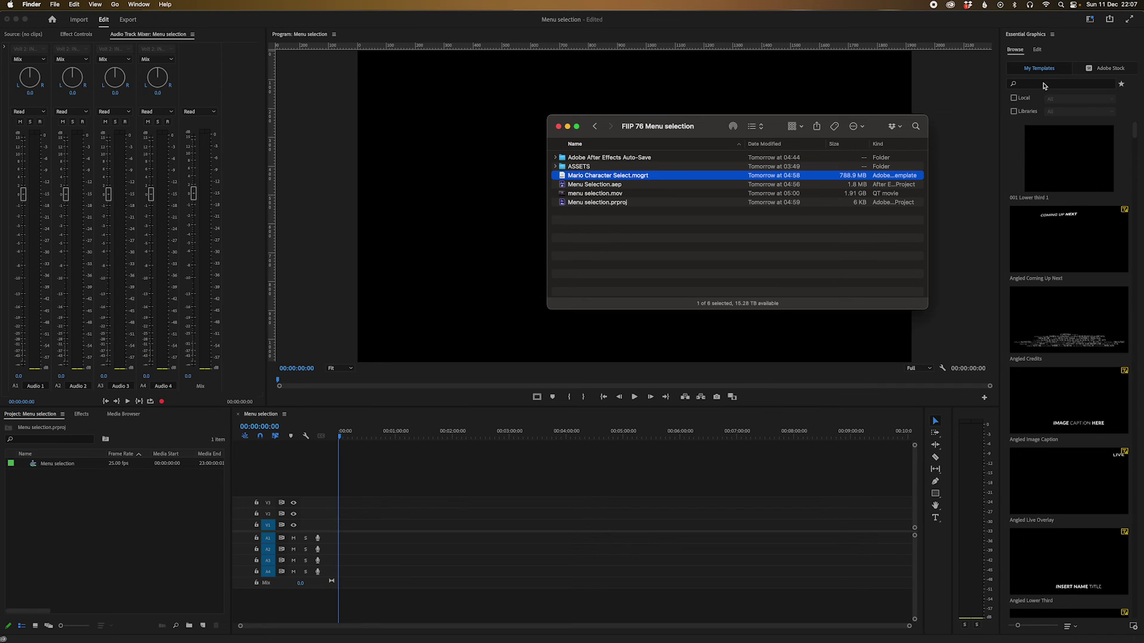
Step: Search the templates for "mario" and place Mario Character Select at the start of the Menu selection sequence's first video track
left_click(1044, 86)
type("mariop")
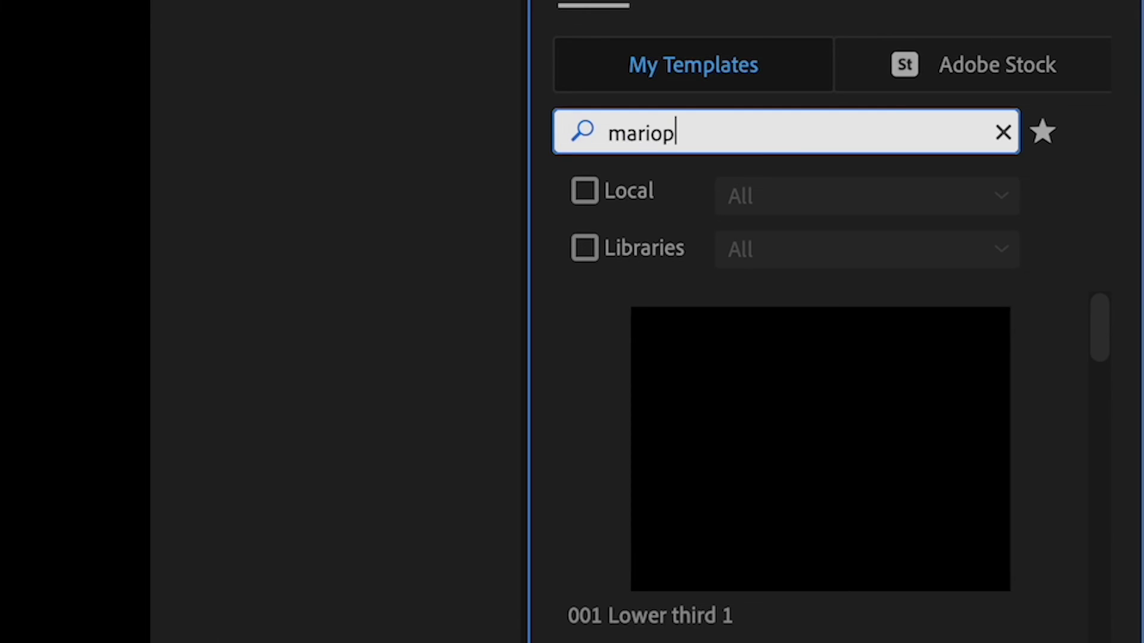
key("BackSpace")
key("BackSpace")
type("o")
key("Return")
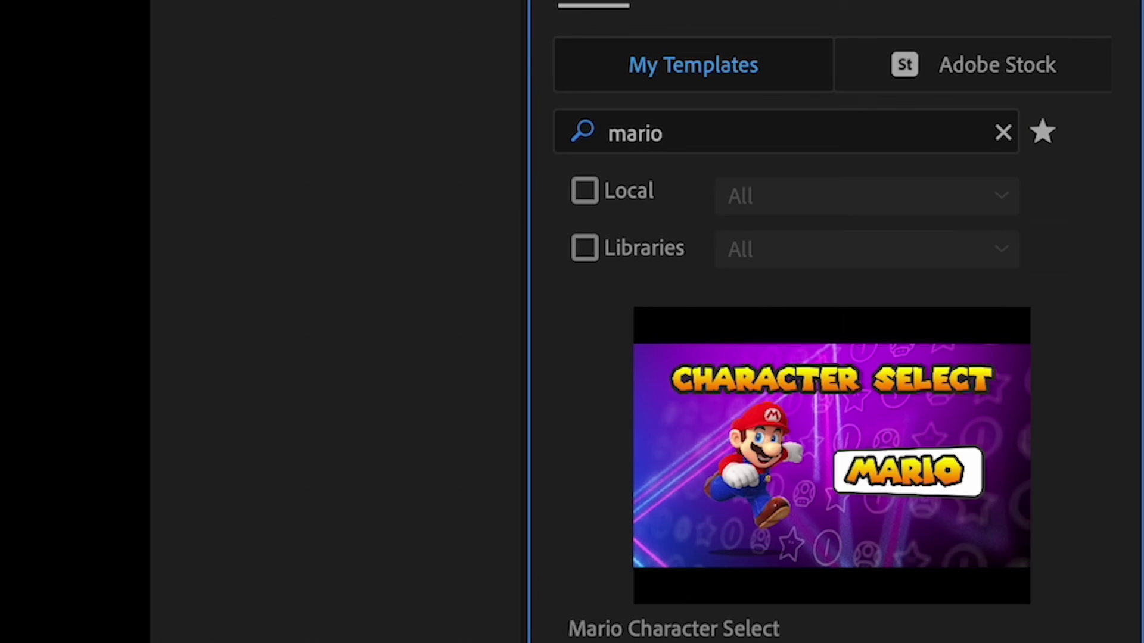
left_click_drag(856, 413, 348, 528)
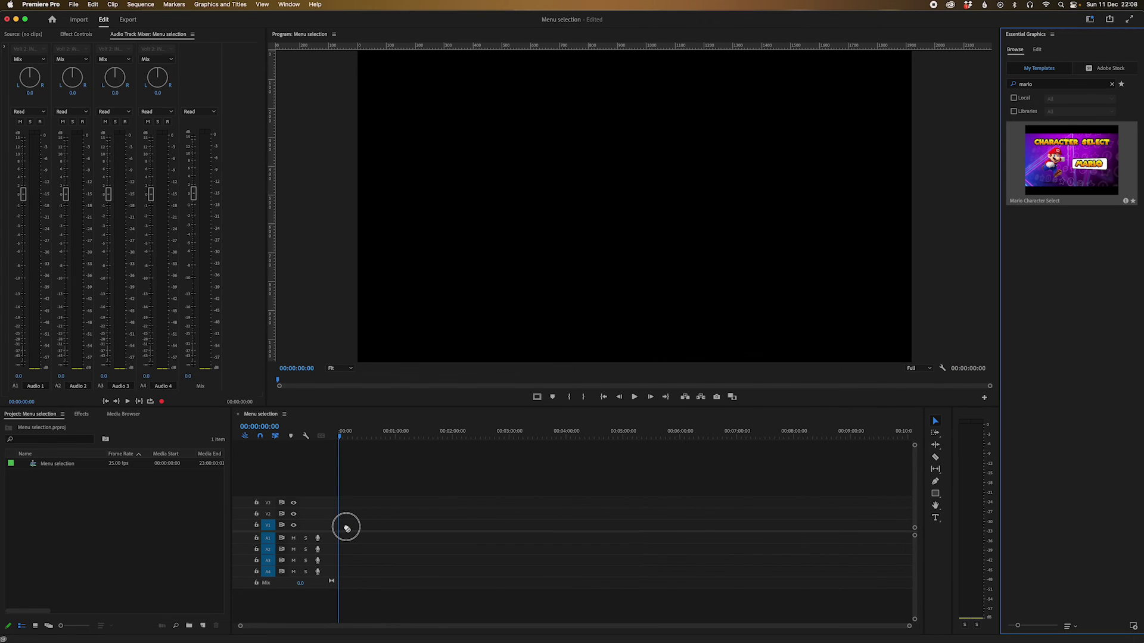
Step: Play the placed template clip briefly, and select it to examine its Character Select choices
key("space")
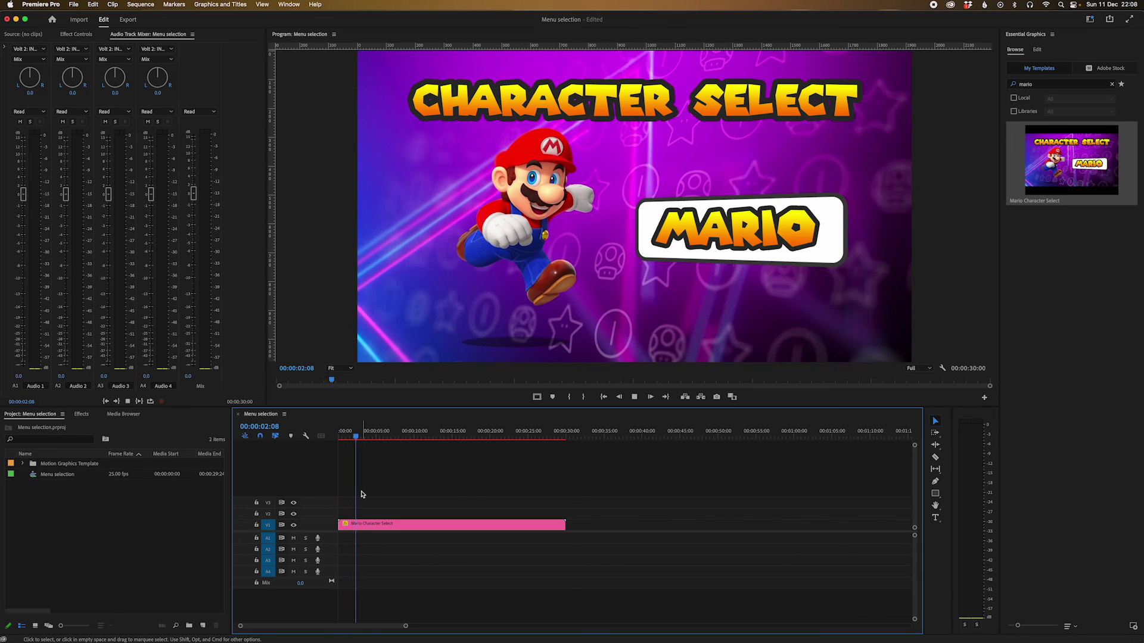
key("space")
left_click(378, 524)
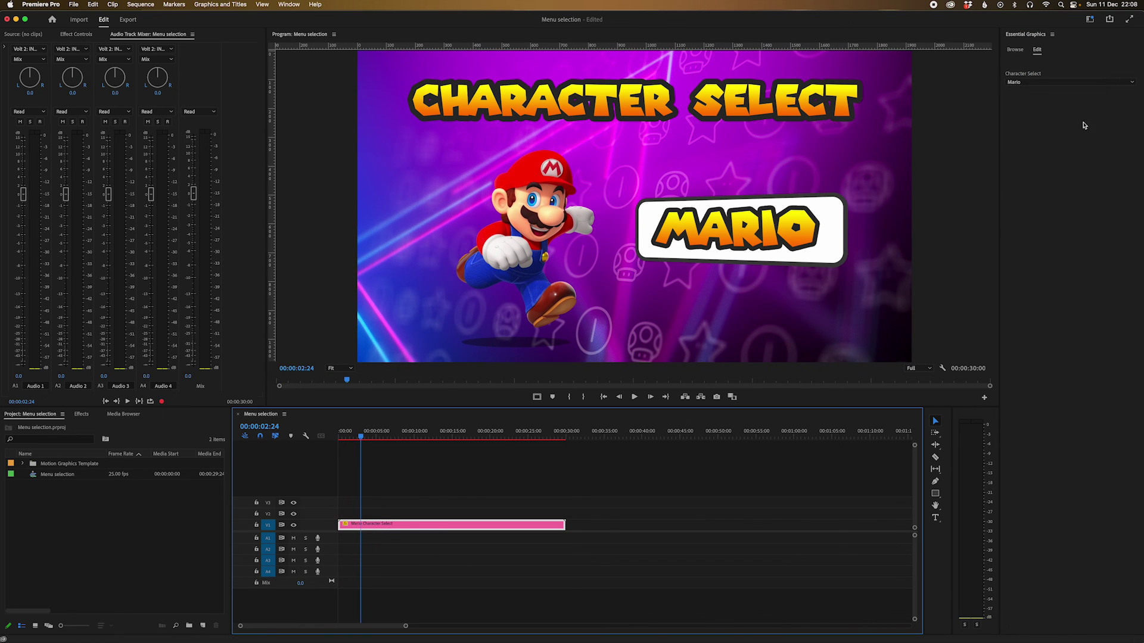
left_click(396, 480)
left_click(378, 526)
left_click(1035, 84)
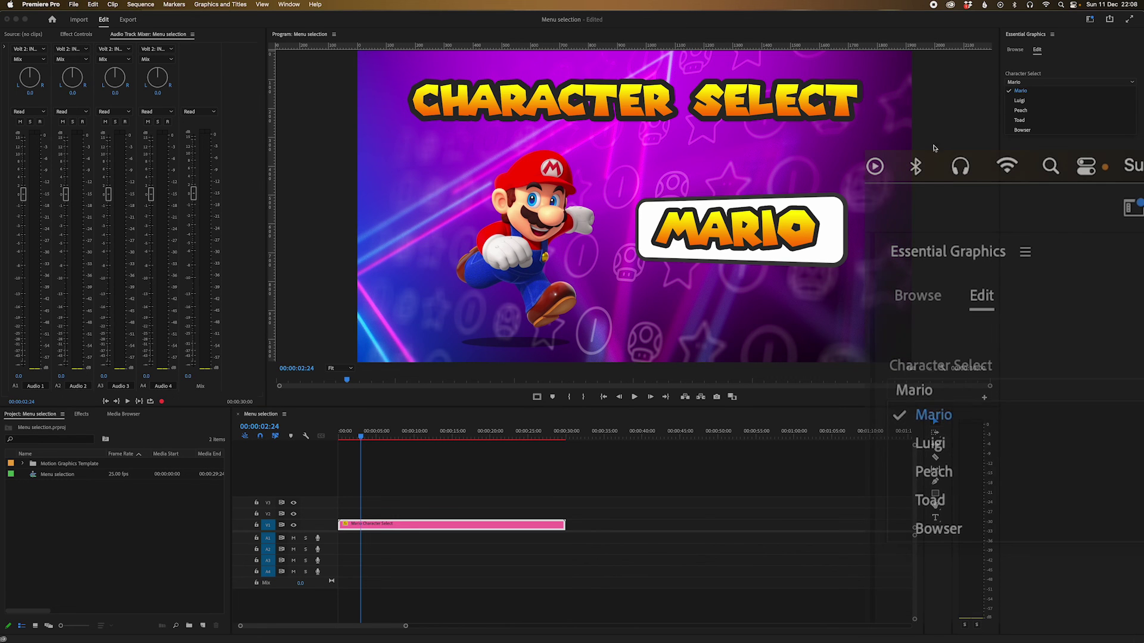
left_click(434, 459)
Step: Set the clip's Character Select to Luigi, preview it from the sequence start, and switch it to Peach
left_click(347, 435)
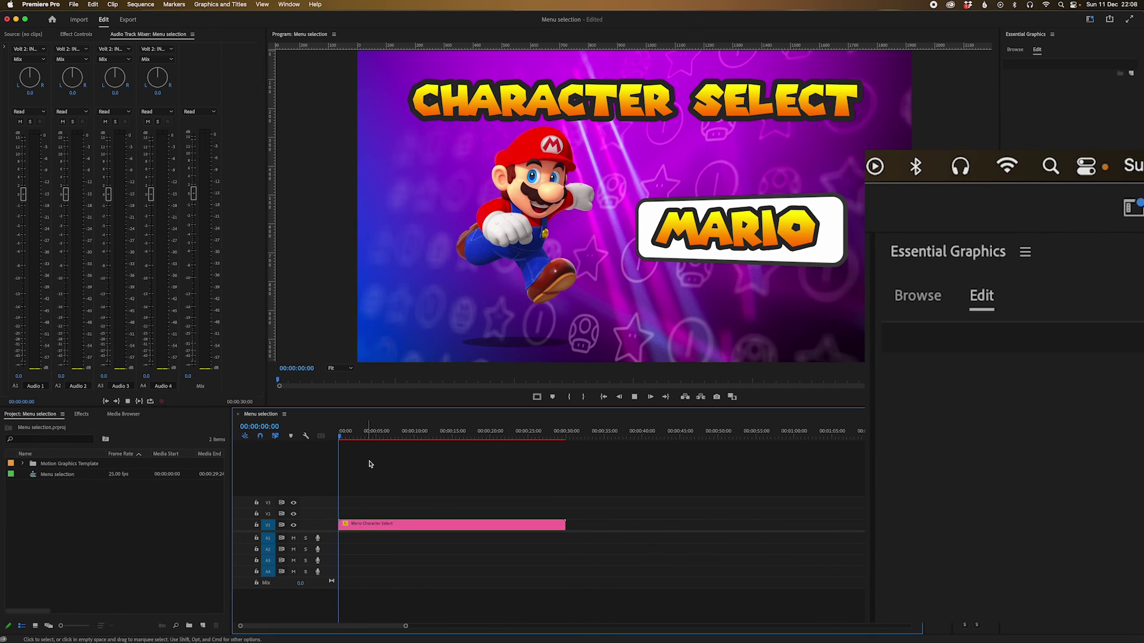
left_click(417, 528)
left_click(1051, 84)
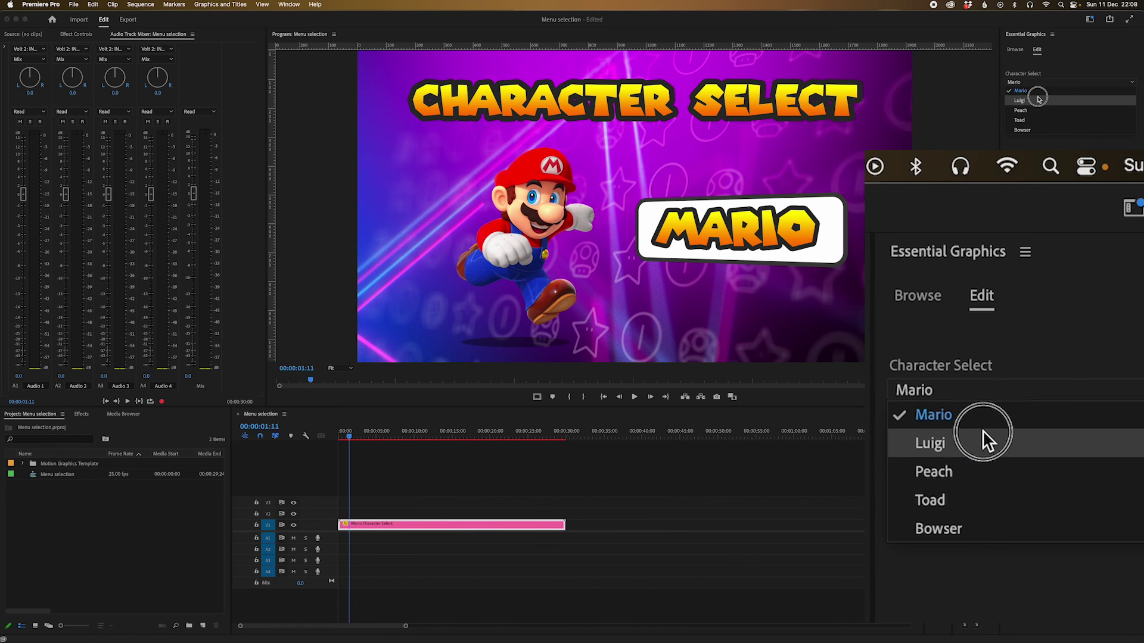
left_click(1038, 99)
left_click_drag(365, 438, 324, 440)
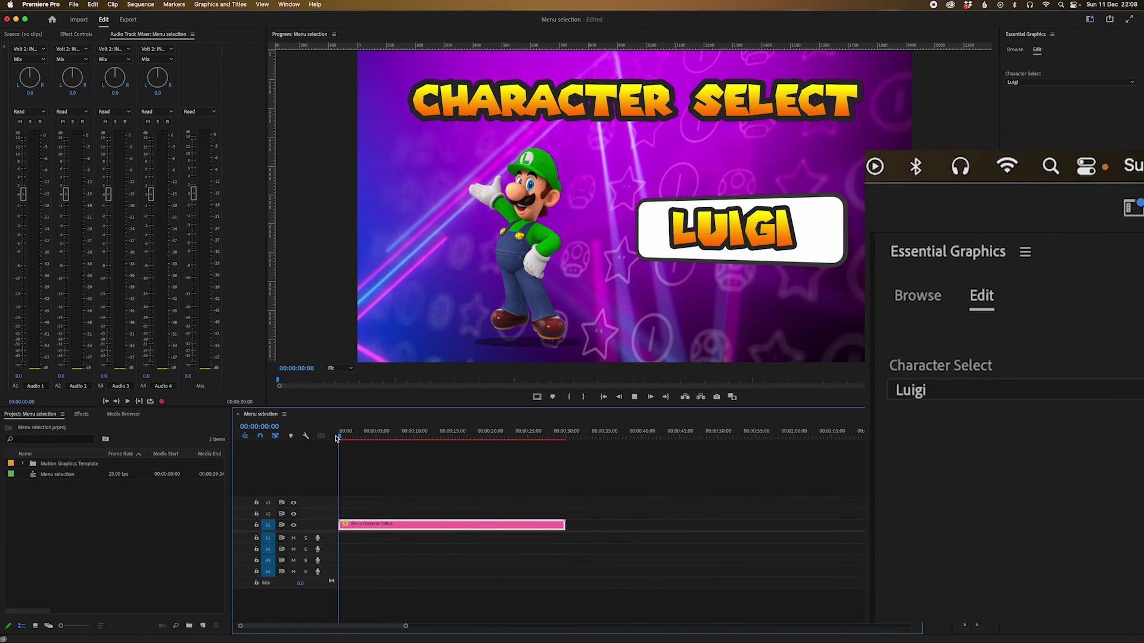
key("space")
left_click(1019, 83)
left_click(1020, 111)
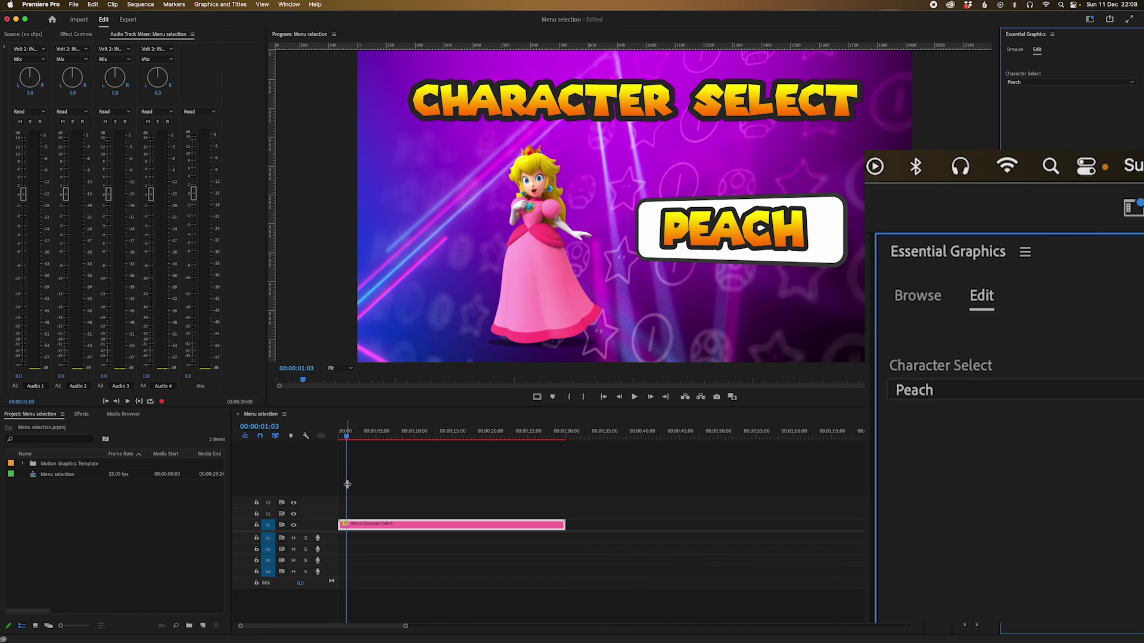
Step: Preview the Peach version from the sequence start, and set the clip's Character Select to Toad
left_click(342, 455)
key("Home")
key("space")
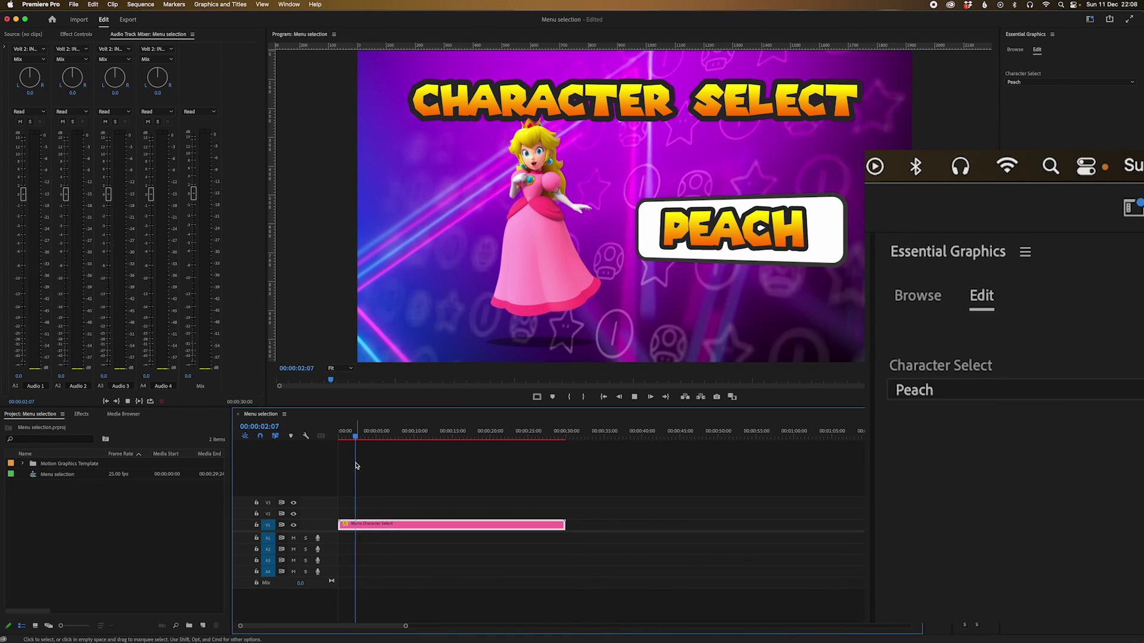
left_click(1030, 88)
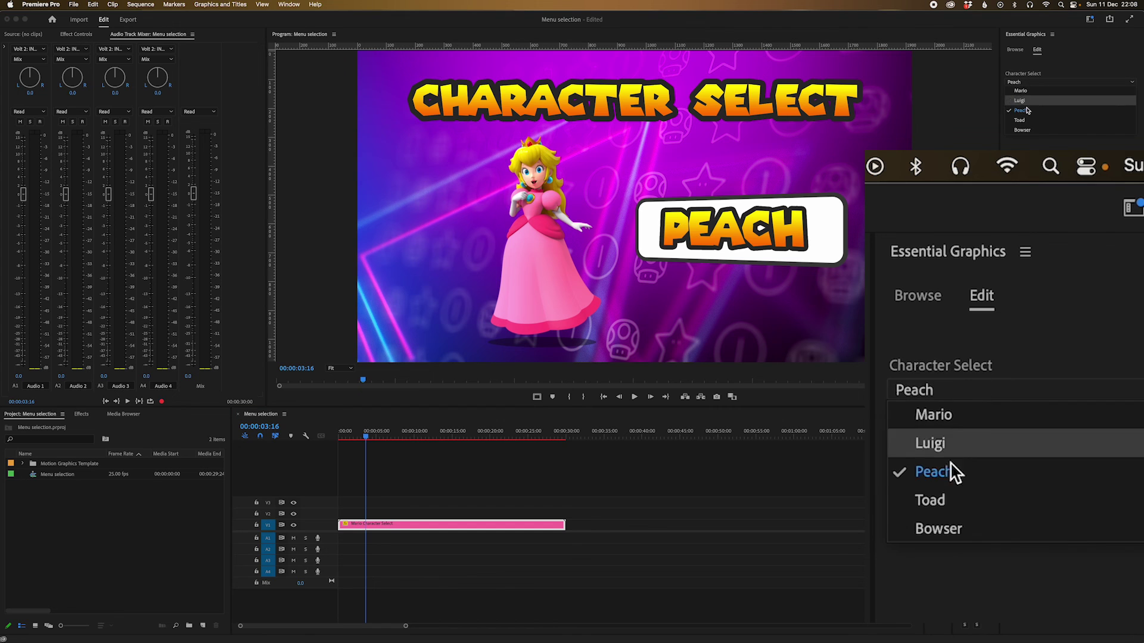
left_click(1024, 120)
Step: Play the Toad version from the beginning of the sequence, and change the clip's Character Select to Bowser
left_click_drag(368, 440, 339, 440)
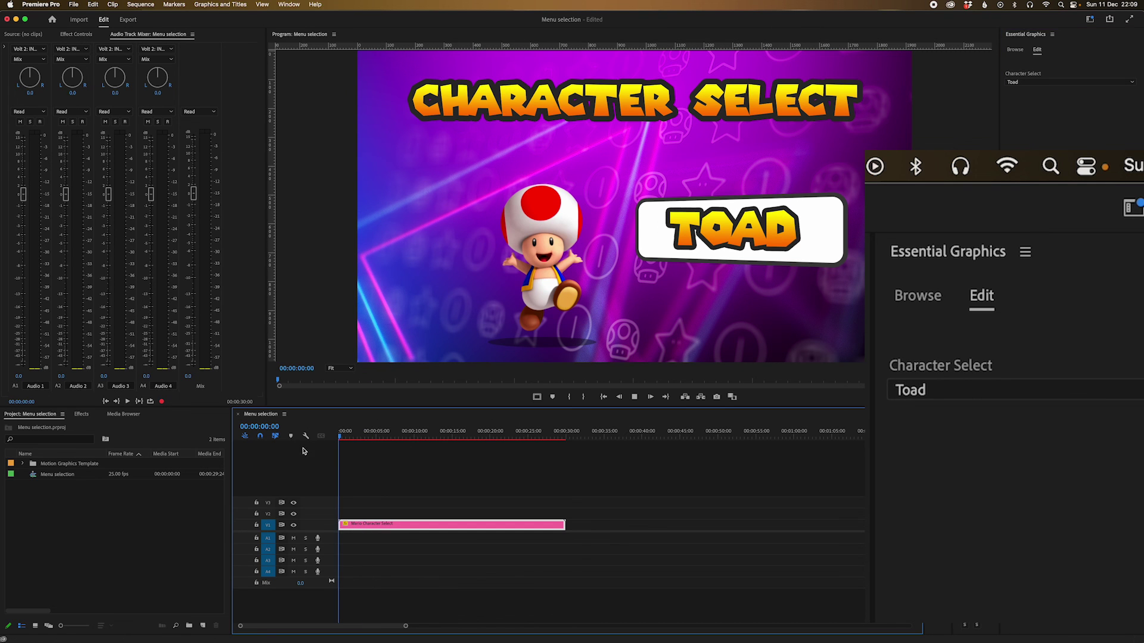
key("space")
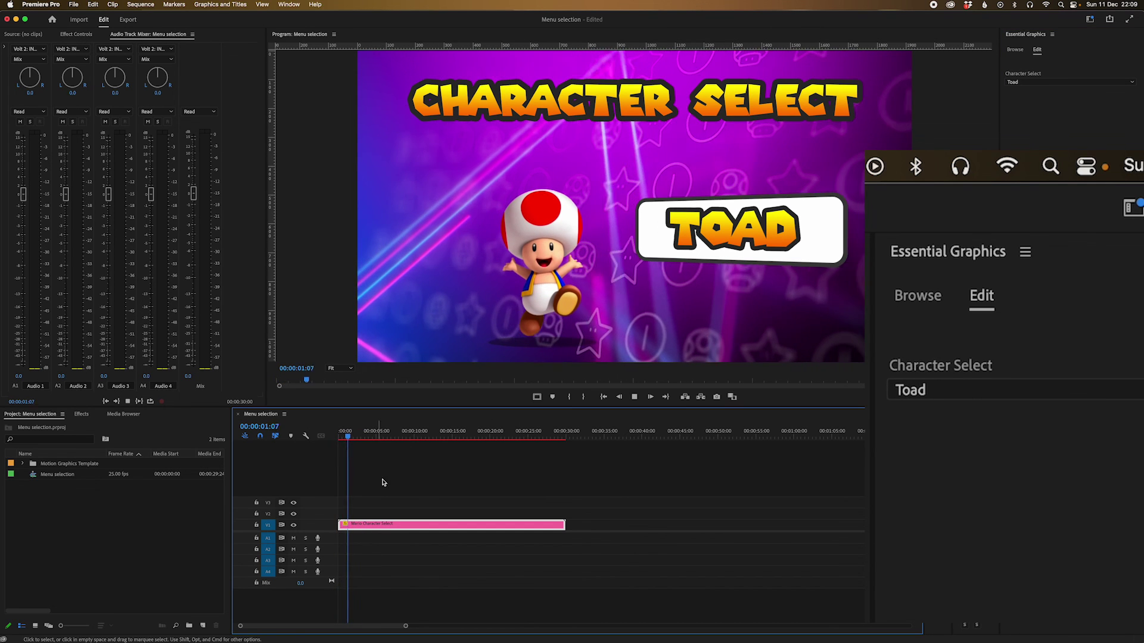
left_click(1027, 82)
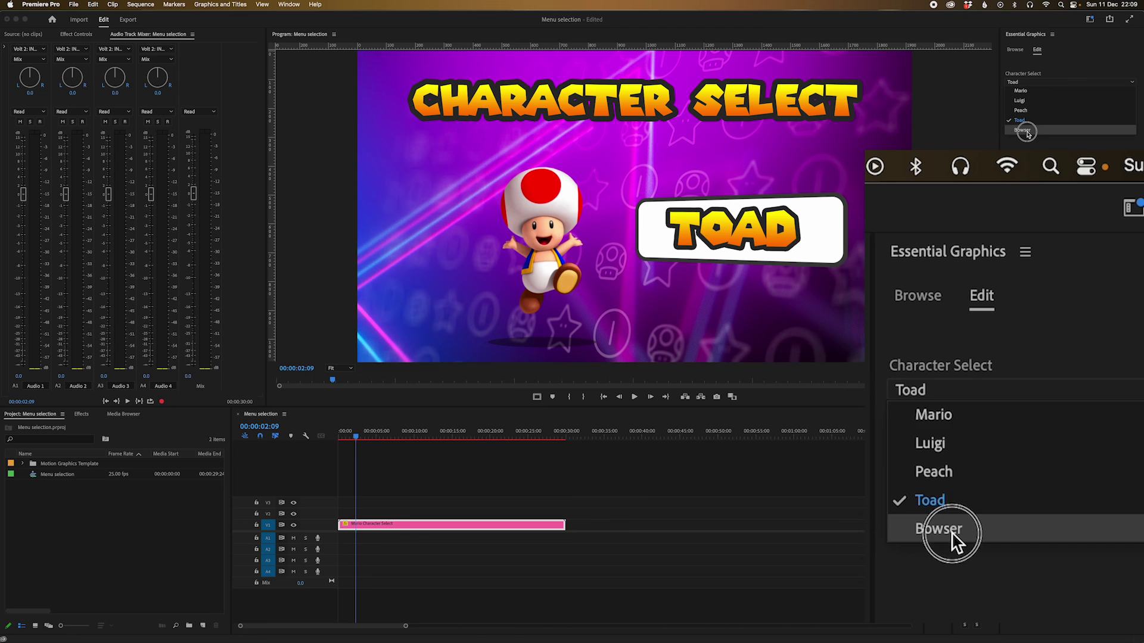
left_click(1023, 129)
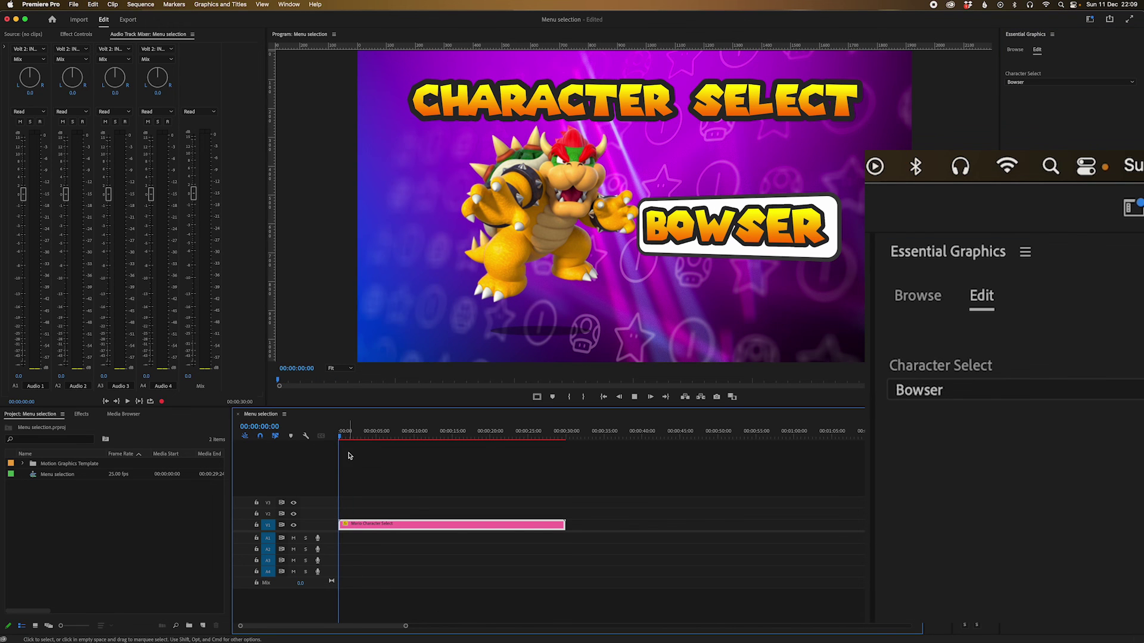